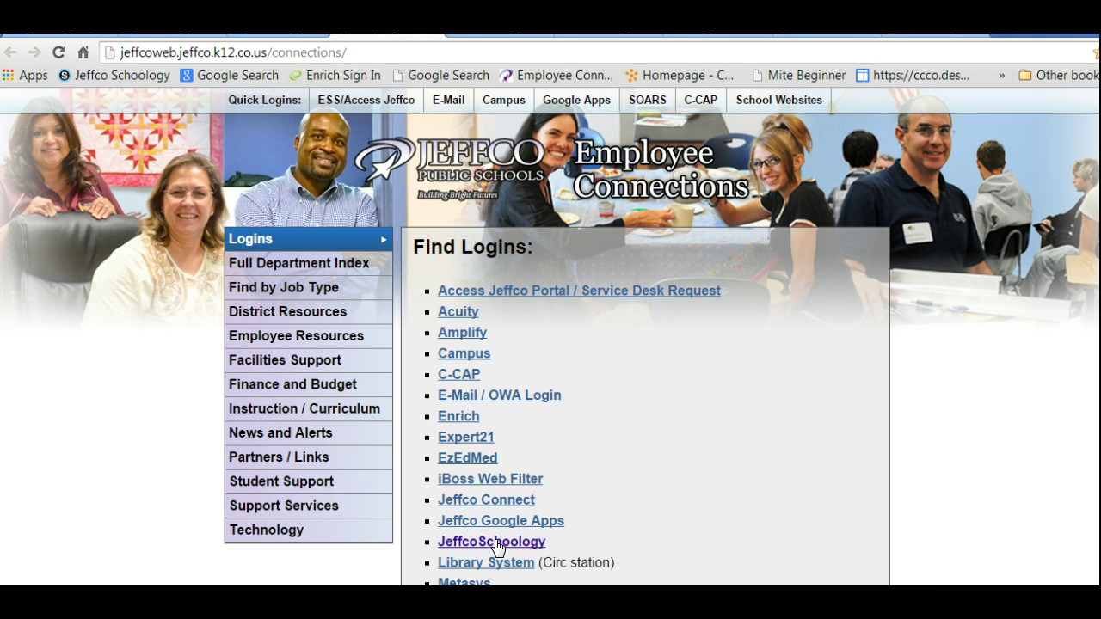
Sign in to Jeffco Schoology with the teacher's user name and password.
{"action": "left_click", "coordinate": [494, 542]}
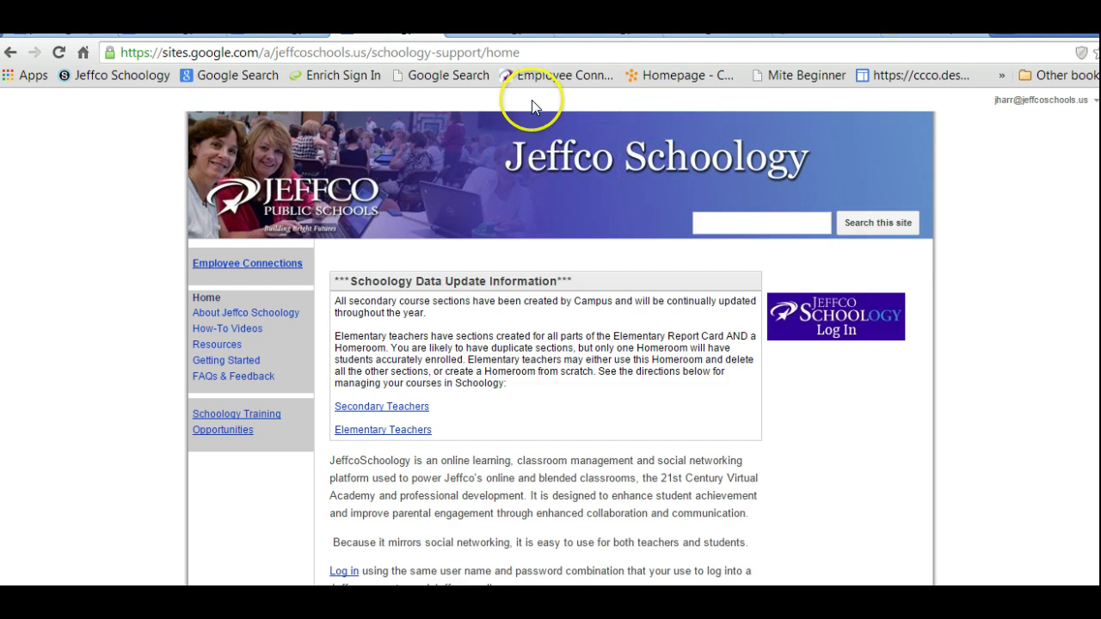
{"action": "left_click", "coordinate": [813, 314]}
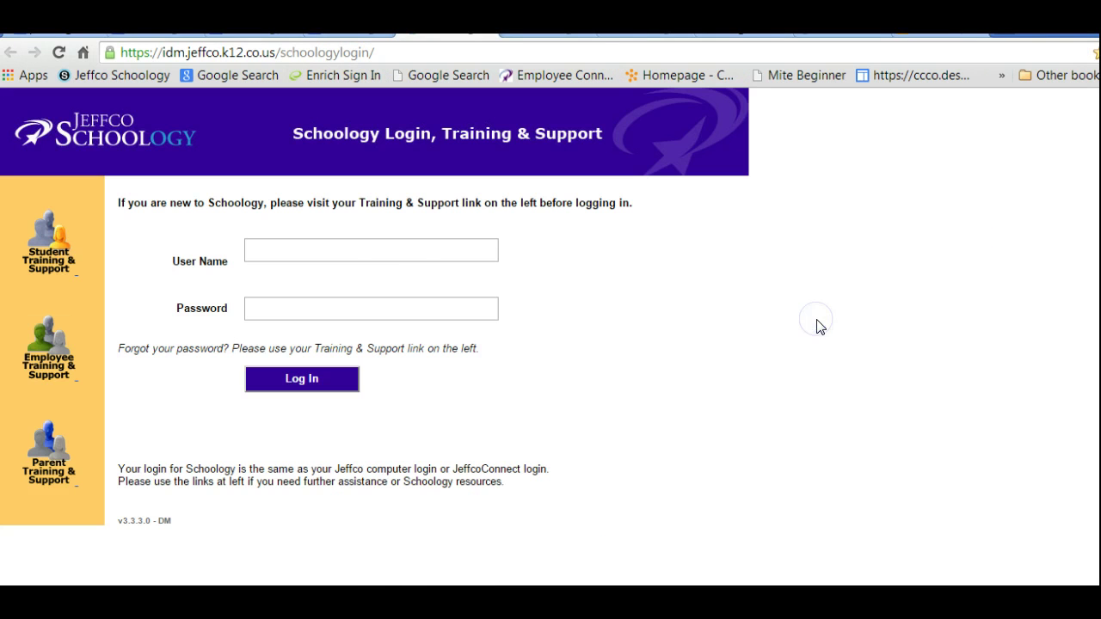
{"action": "left_click", "coordinate": [347, 251]}
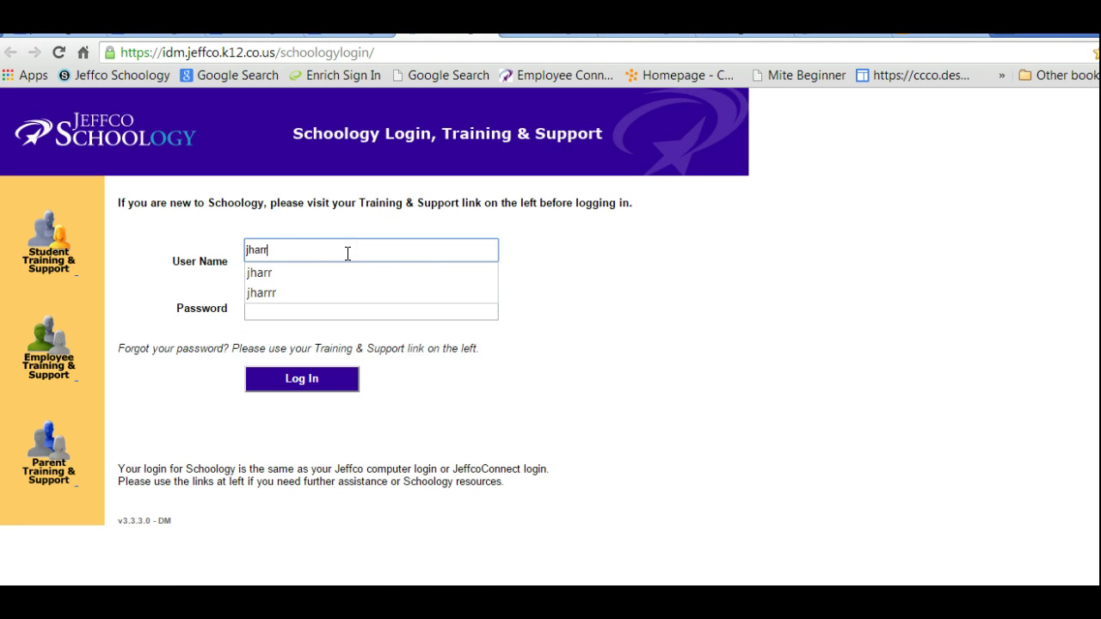
{"action": "left_click", "coordinate": [290, 274]}
{"action": "left_click", "coordinate": [265, 307]}
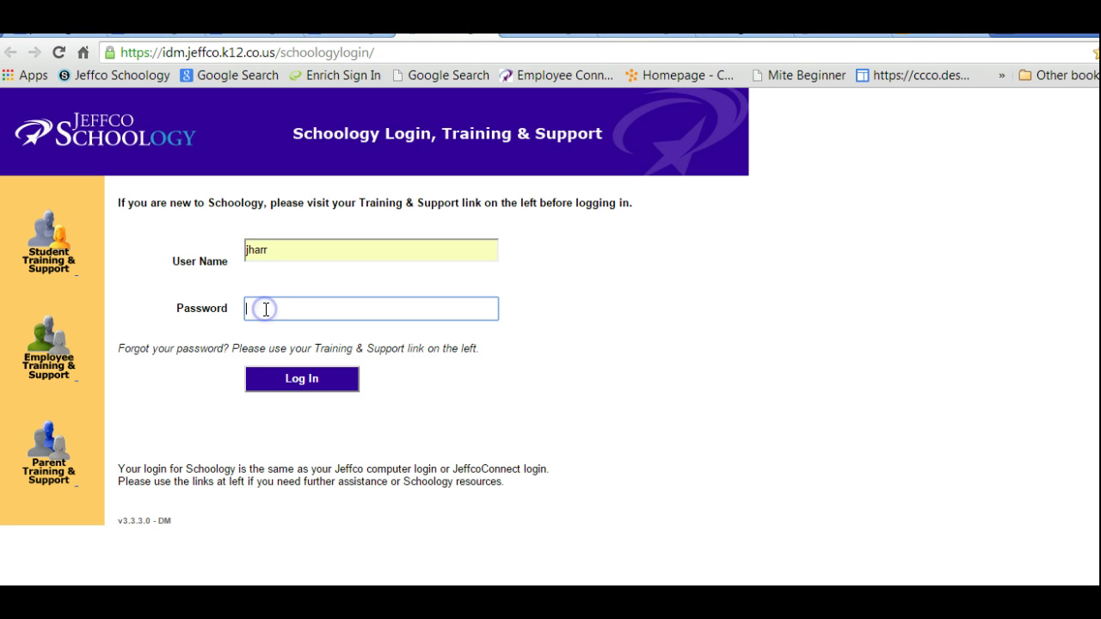
{"action": "type", "text": "•••••••"}
{"action": "left_click", "coordinate": [290, 386]}
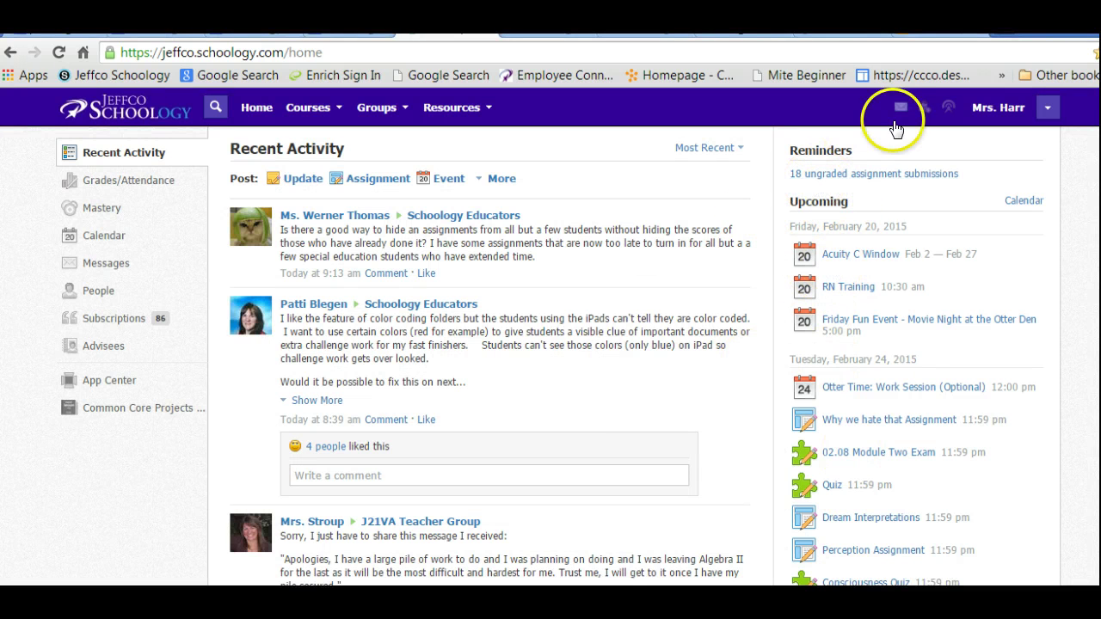
Check the teacher profile, then open District RN Class: Section 1 from the Courses menu.
{"action": "left_click", "coordinate": [1021, 116]}
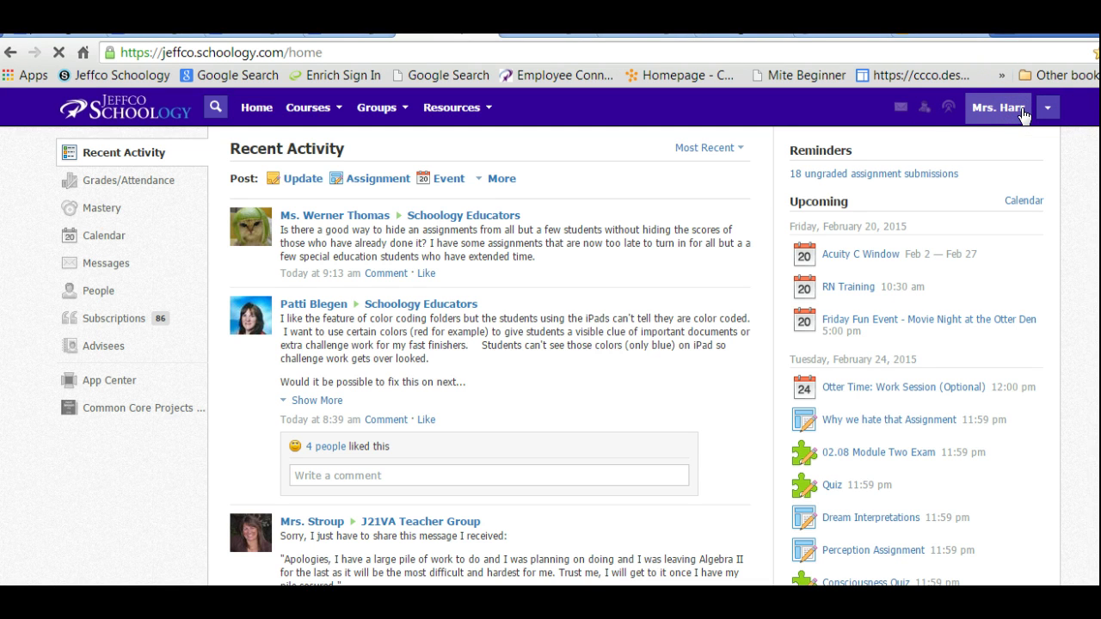
{"action": "left_click", "coordinate": [1046, 115]}
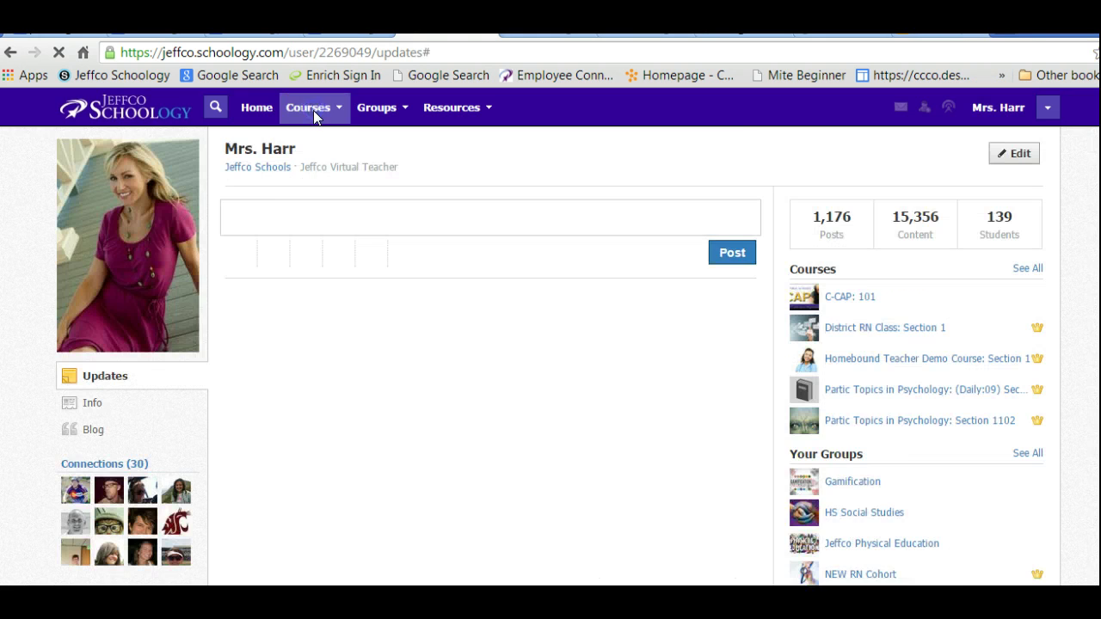
{"action": "scroll", "coordinate": [313, 116], "scroll_direction": "down", "scroll_amount": 3}
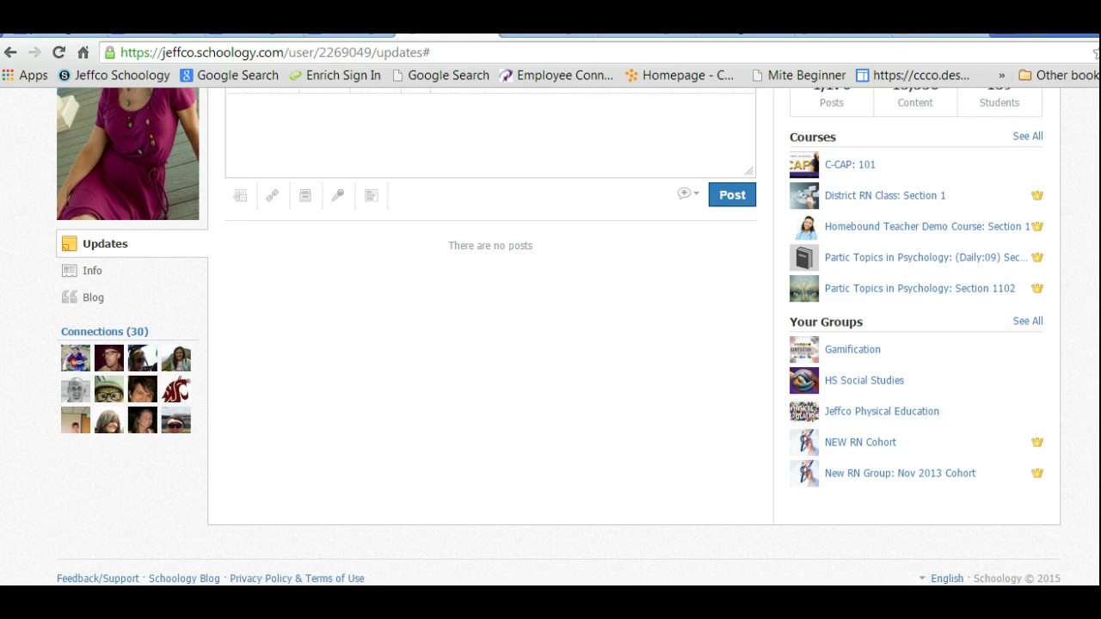
{"action": "scroll", "coordinate": [284, 95], "scroll_direction": "up", "scroll_amount": 3}
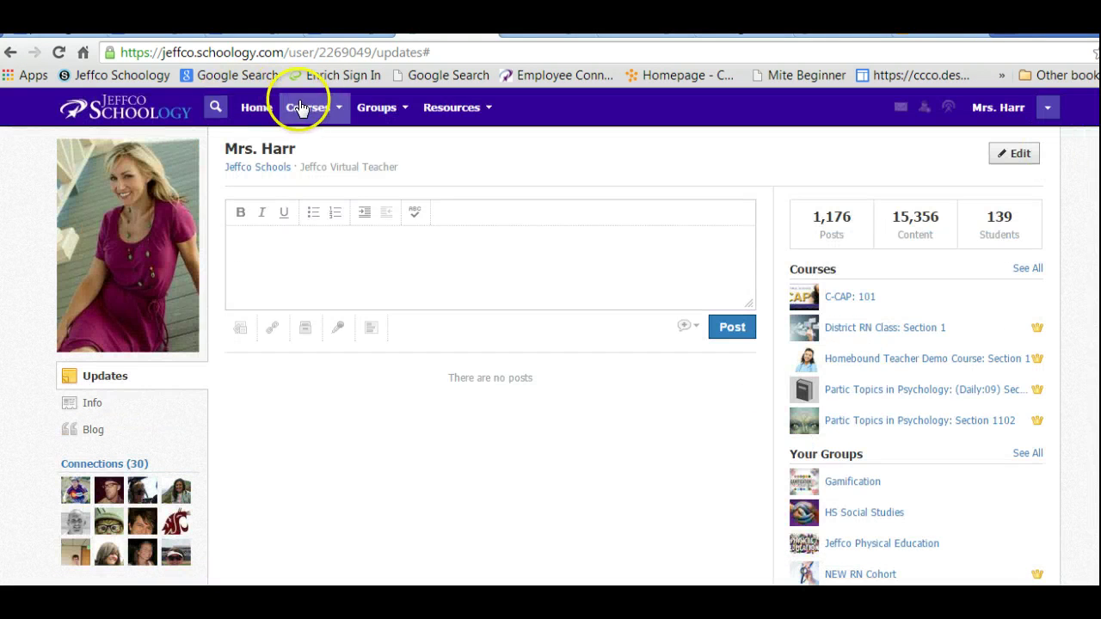
{"action": "left_click", "coordinate": [305, 109]}
{"action": "left_click", "coordinate": [395, 224]}
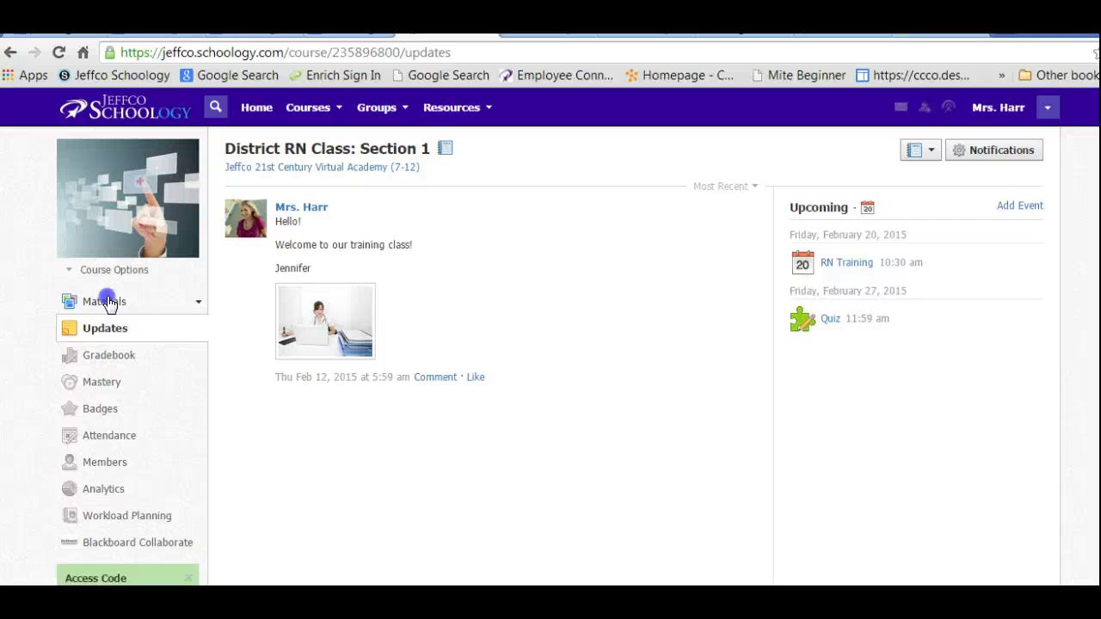
Open the RN Intro Training folder under the course Materials.
{"action": "left_click", "coordinate": [104, 302]}
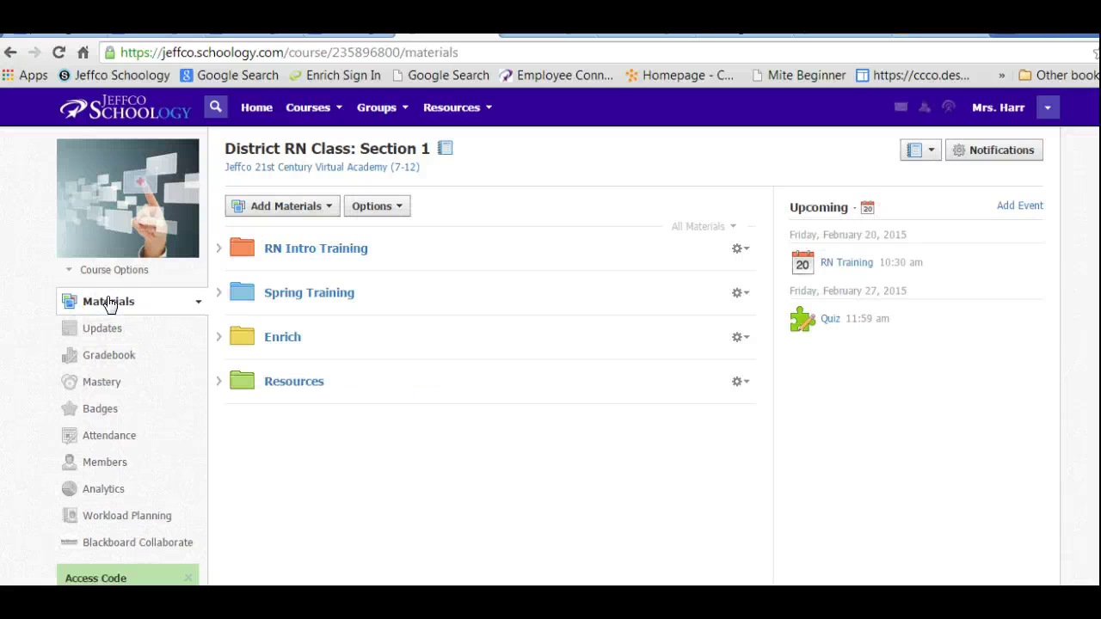
{"action": "left_click", "coordinate": [282, 248]}
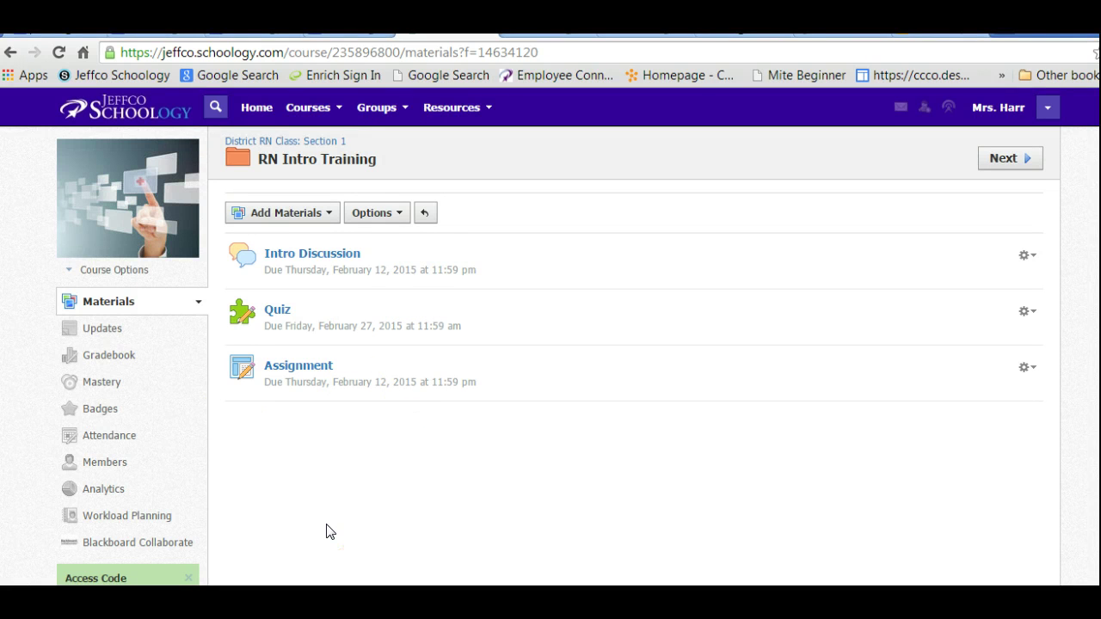
Preview District RN Class: Section 1 as a student chosen from the Members list.
{"action": "left_click", "coordinate": [96, 465]}
{"action": "left_click", "coordinate": [751, 343]}
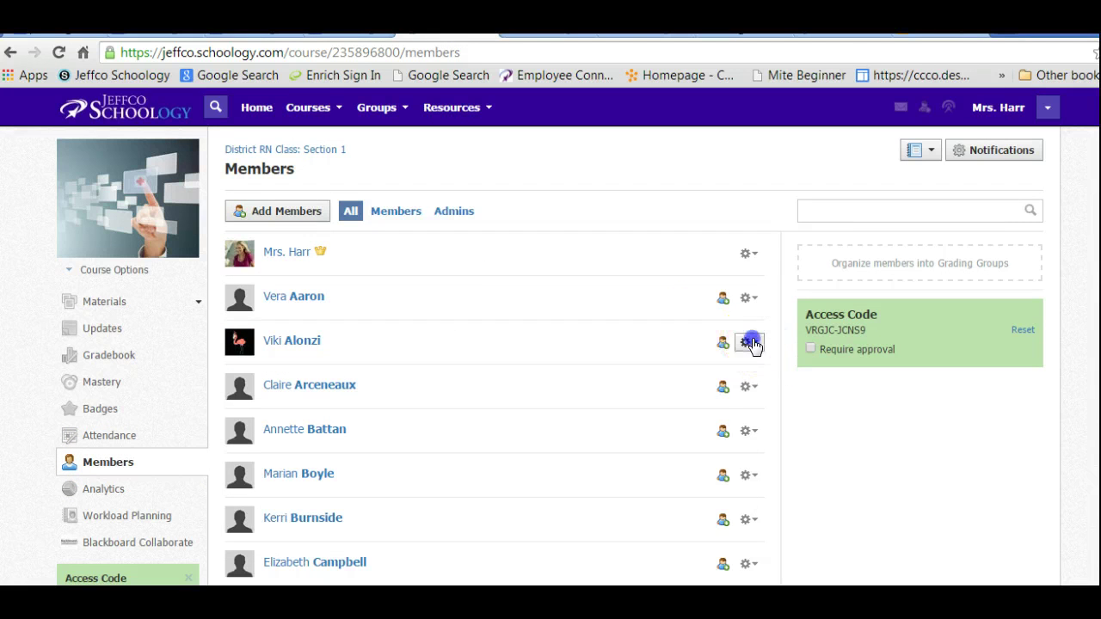
{"action": "left_click", "coordinate": [710, 400]}
{"action": "left_click", "coordinate": [523, 230]}
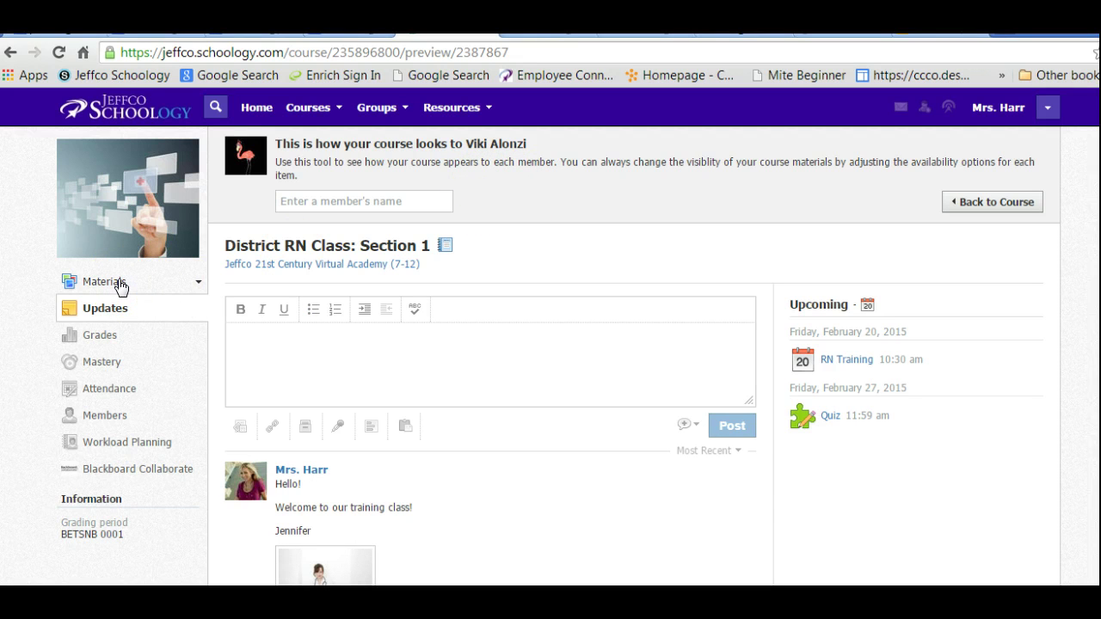
In the student preview, open Intro Discussion in the RN Intro Training folder.
{"action": "left_click", "coordinate": [119, 283]}
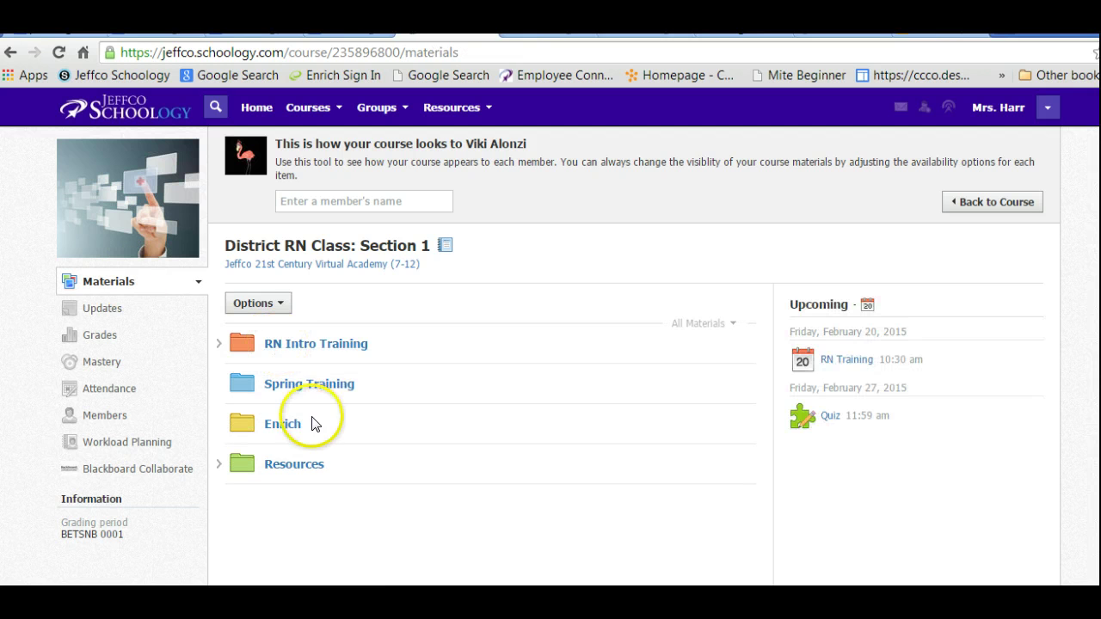
{"action": "left_click", "coordinate": [311, 353]}
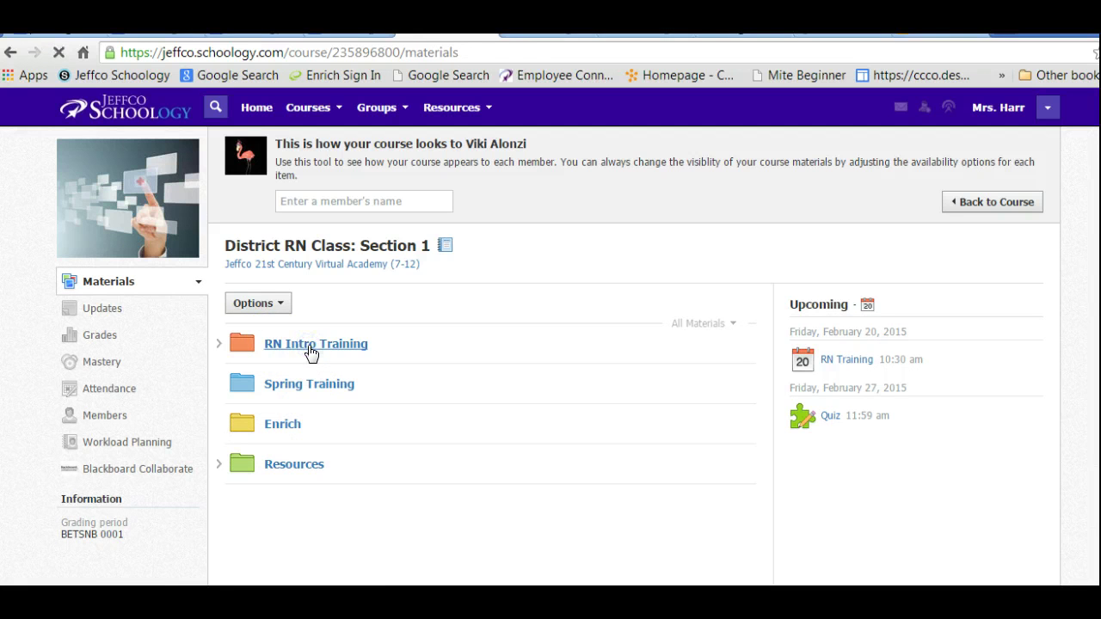
{"action": "left_click", "coordinate": [309, 356]}
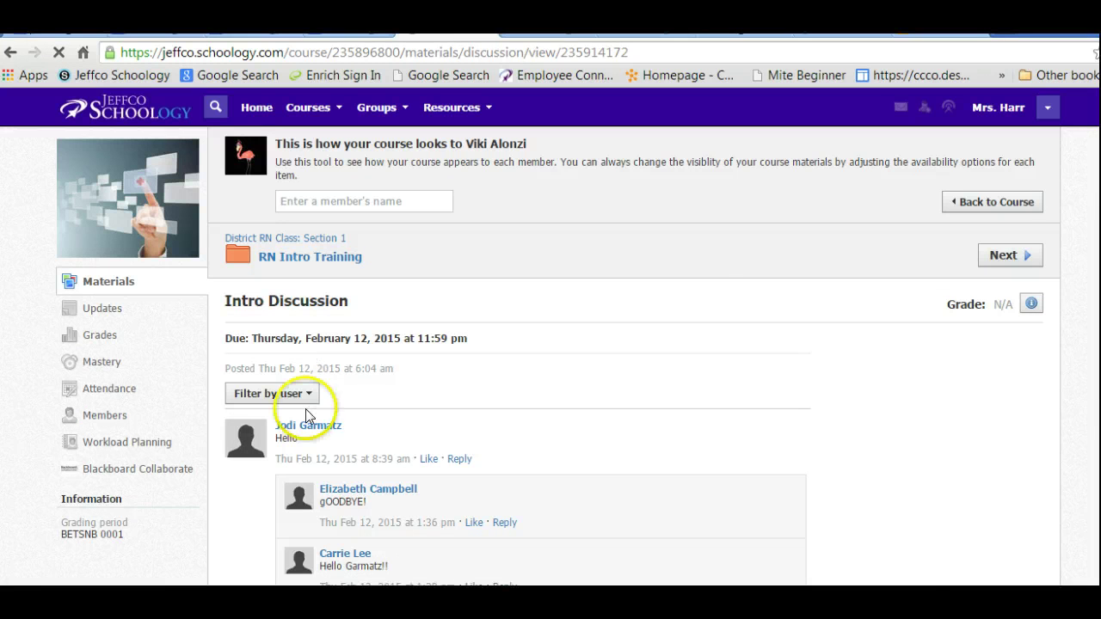
{"action": "scroll", "coordinate": [551, 335], "scroll_direction": "down", "scroll_amount": 3}
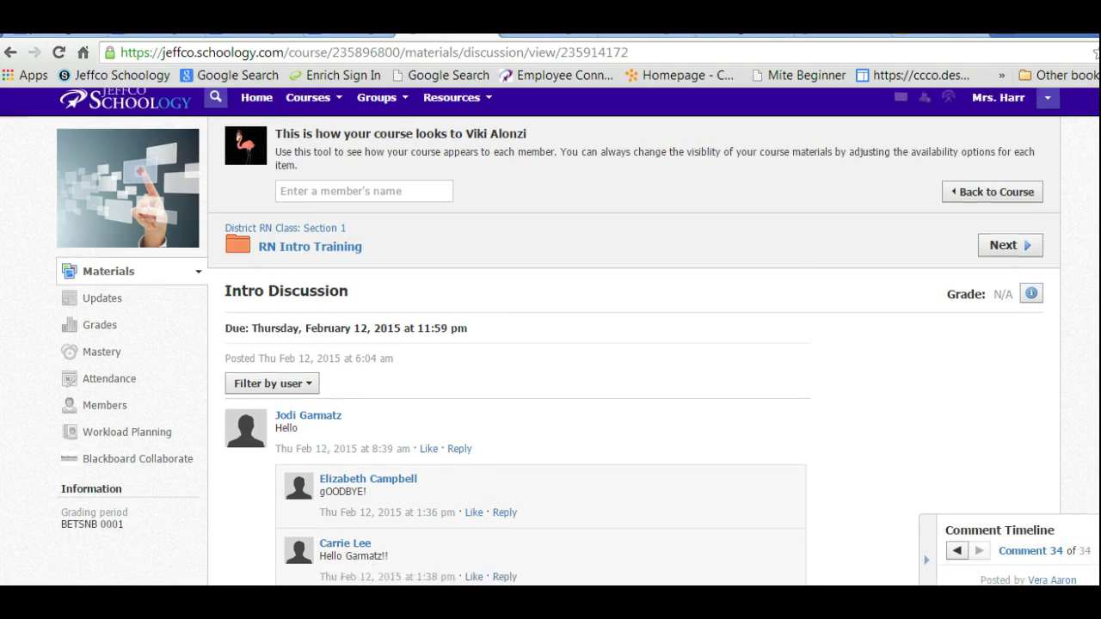
{"action": "scroll", "coordinate": [550, 335], "scroll_direction": "down", "scroll_amount": 2}
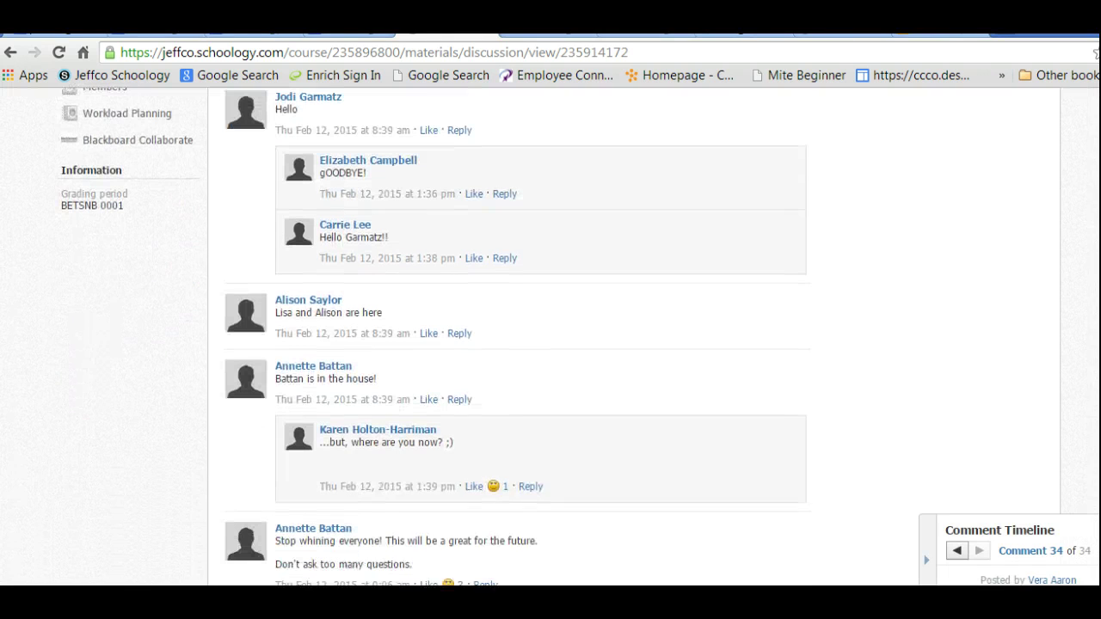
Try posting a greeting reply to a classmate's comment and dismiss the posting error.
{"action": "left_click", "coordinate": [505, 259]}
{"action": "type", "text": "Hel"}
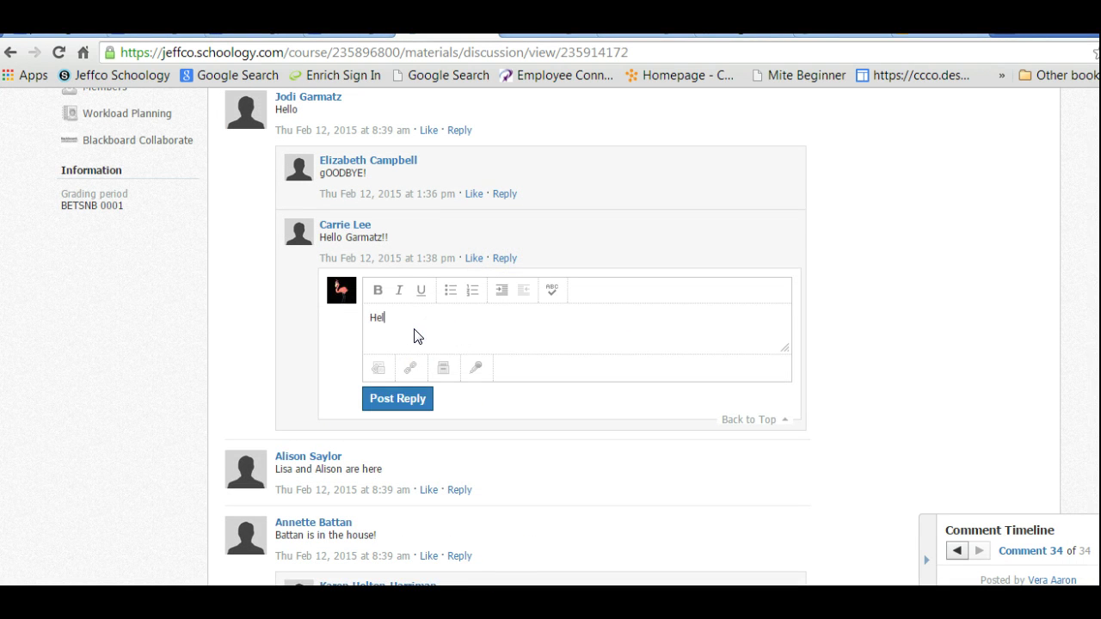
{"action": "type", "text": "lo Garmatz!"}
{"action": "left_click", "coordinate": [394, 398]}
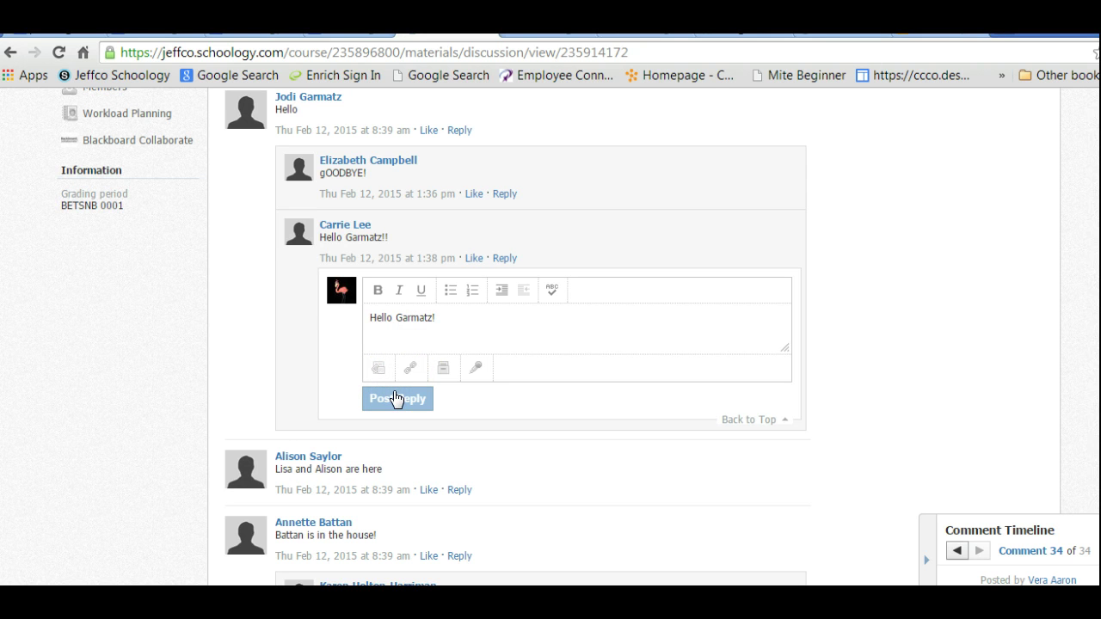
{"action": "left_click", "coordinate": [681, 169]}
Start writing a new comment on the Intro Discussion.
{"action": "scroll", "coordinate": [1049, 259], "scroll_direction": "down", "scroll_amount": 2}
{"action": "scroll", "coordinate": [1049, 259], "scroll_direction": "up", "scroll_amount": 3}
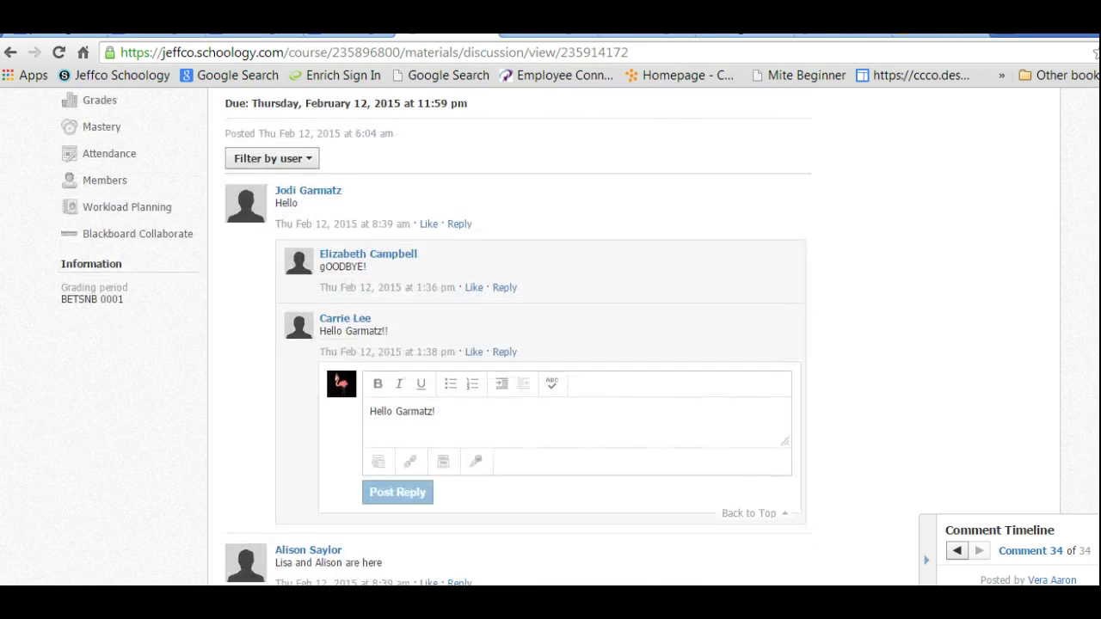
{"action": "scroll", "coordinate": [516, 335], "scroll_direction": "down", "scroll_amount": 15}
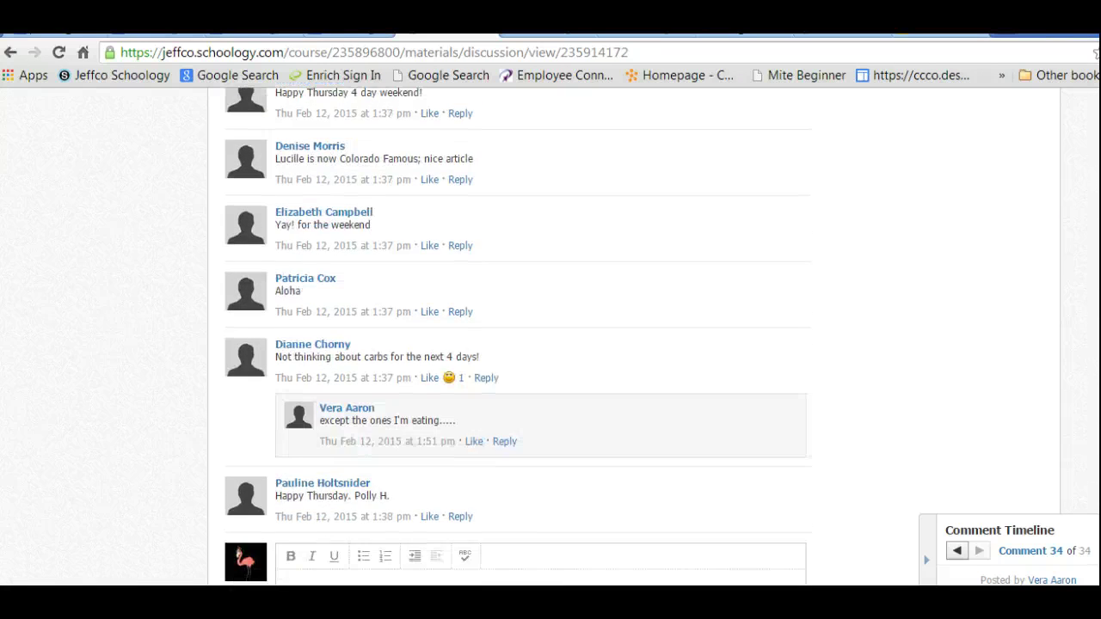
{"action": "scroll", "coordinate": [516, 335], "scroll_direction": "down", "scroll_amount": 3}
{"action": "left_click", "coordinate": [307, 387]}
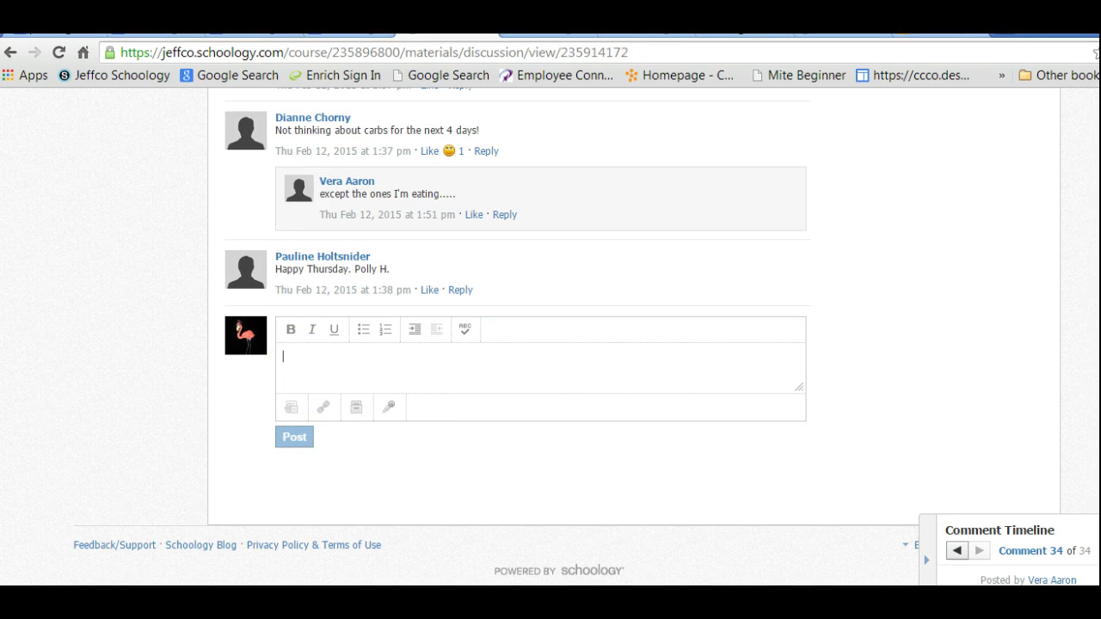
{"action": "scroll", "coordinate": [516, 336], "scroll_direction": "up", "scroll_amount": 20}
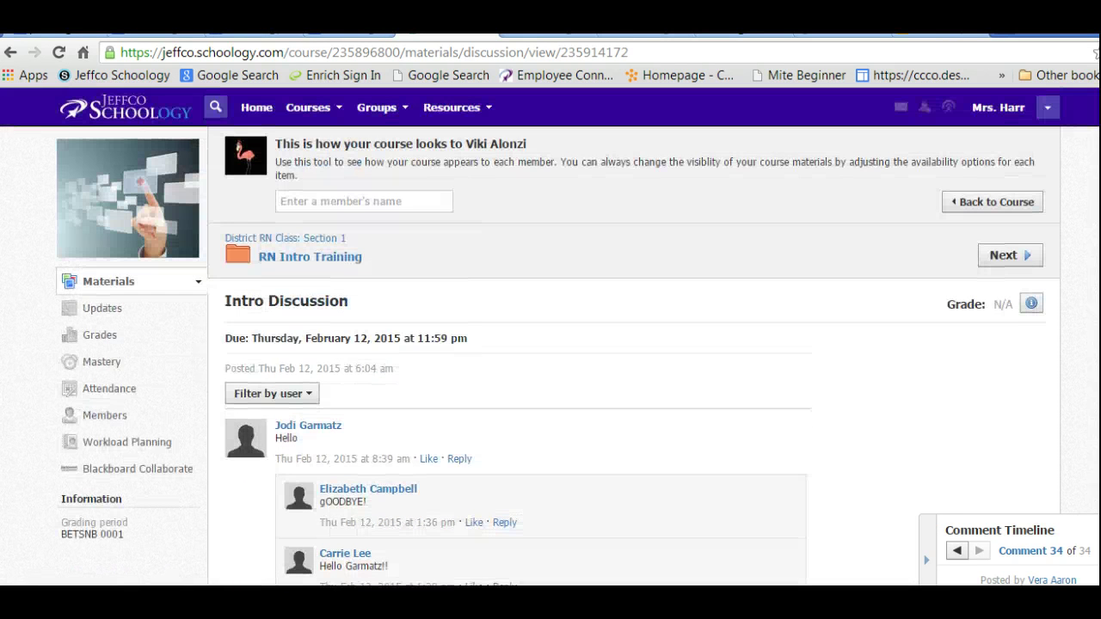
Preview the course as a different student and show its materials folders.
{"action": "left_click", "coordinate": [1006, 255]}
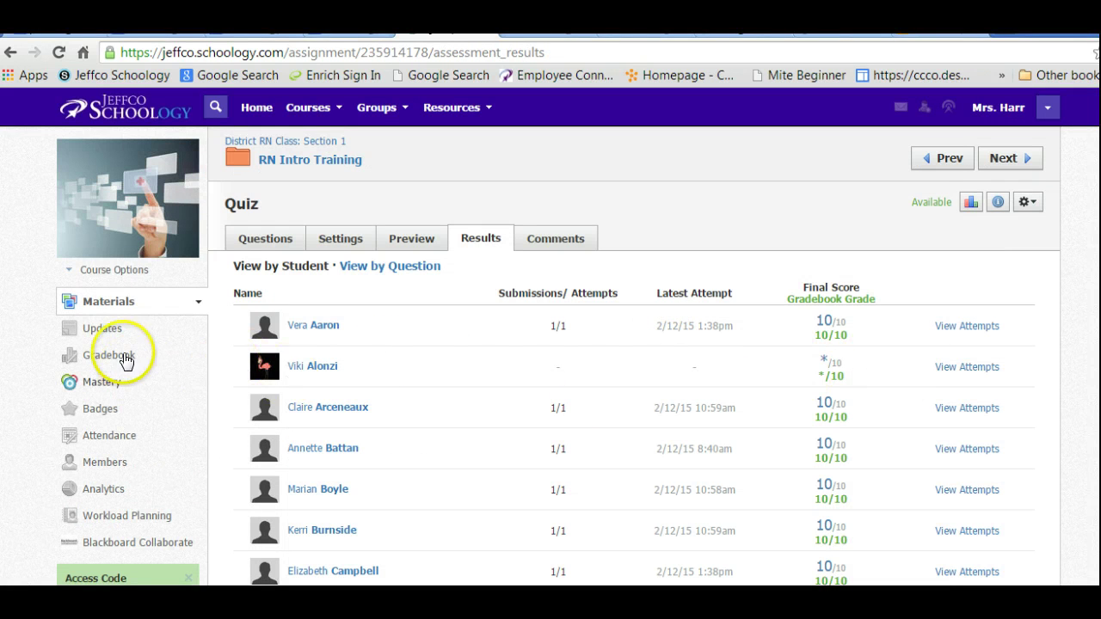
{"action": "left_click", "coordinate": [107, 464]}
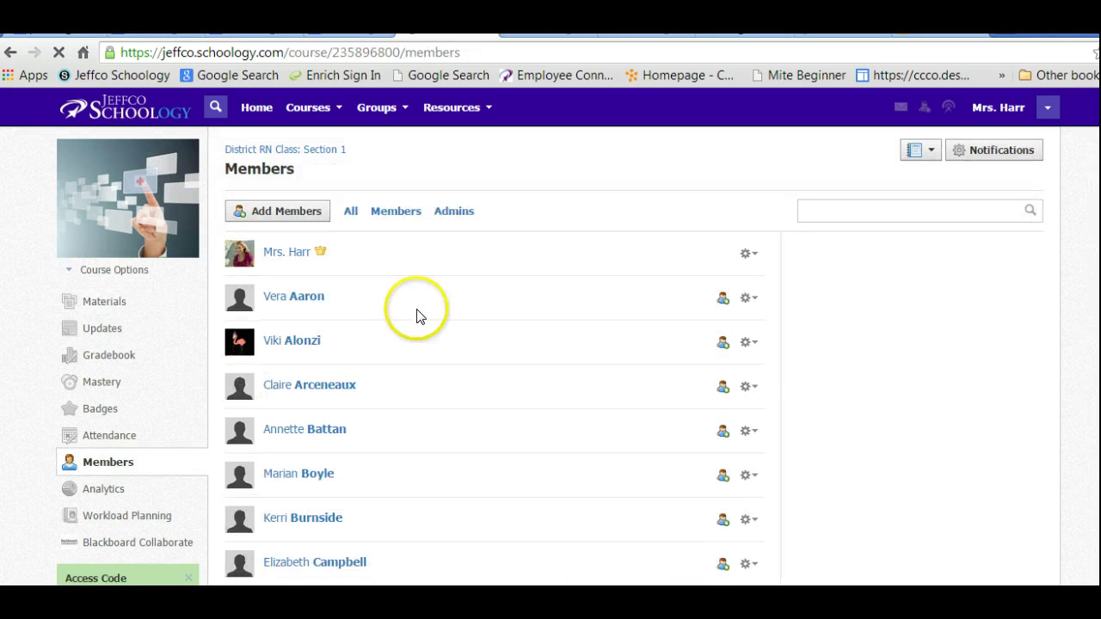
{"action": "left_click", "coordinate": [749, 343]}
{"action": "left_click", "coordinate": [733, 391]}
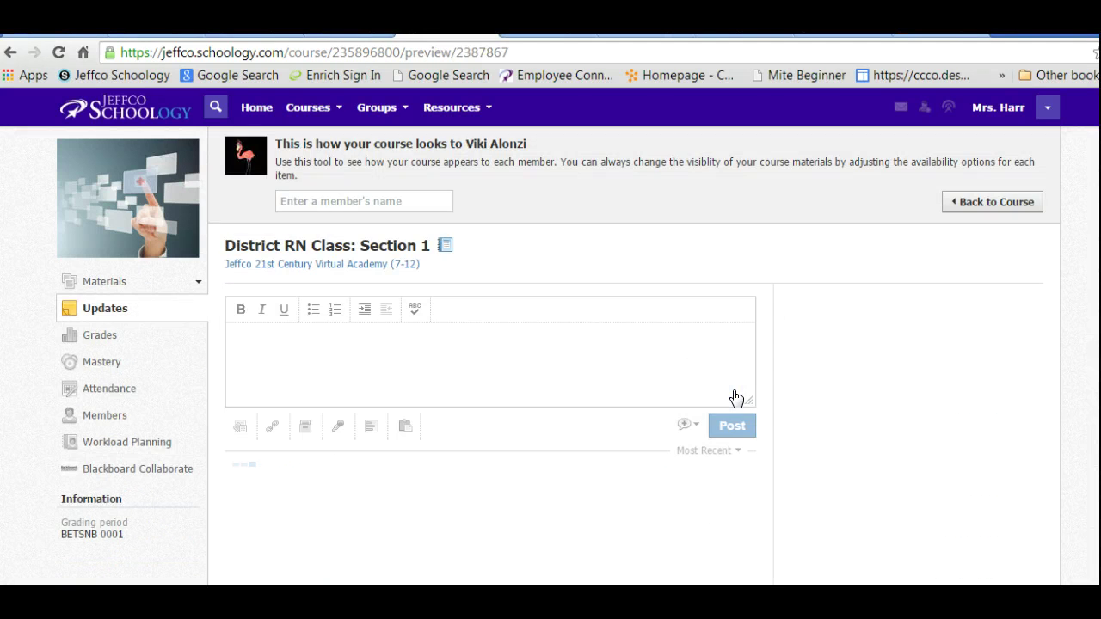
{"action": "left_click", "coordinate": [109, 286]}
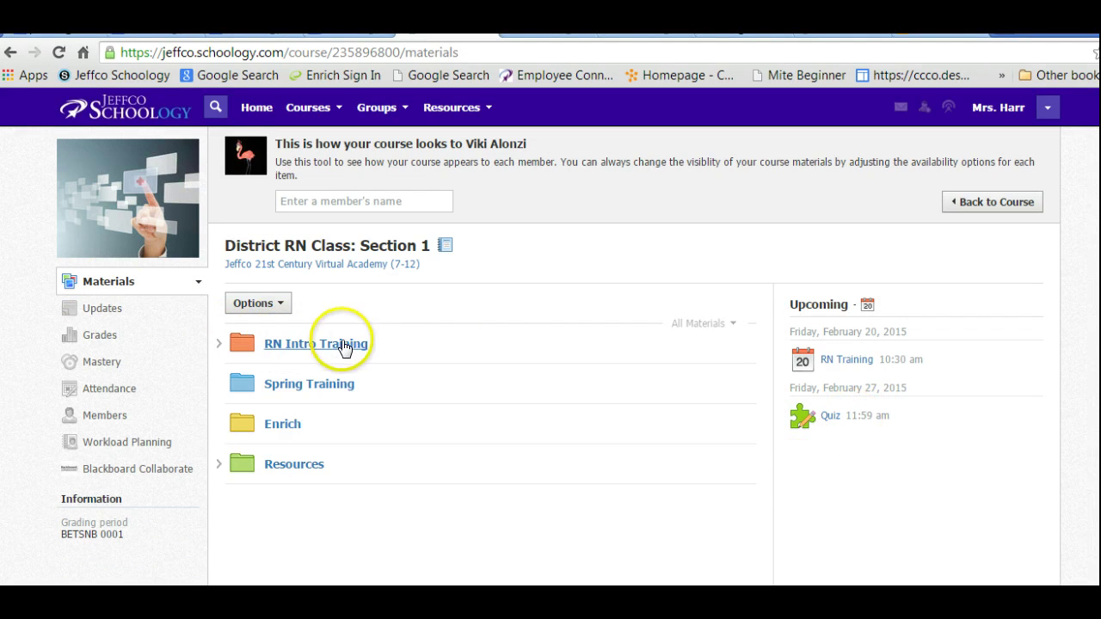
{"action": "left_click", "coordinate": [344, 344]}
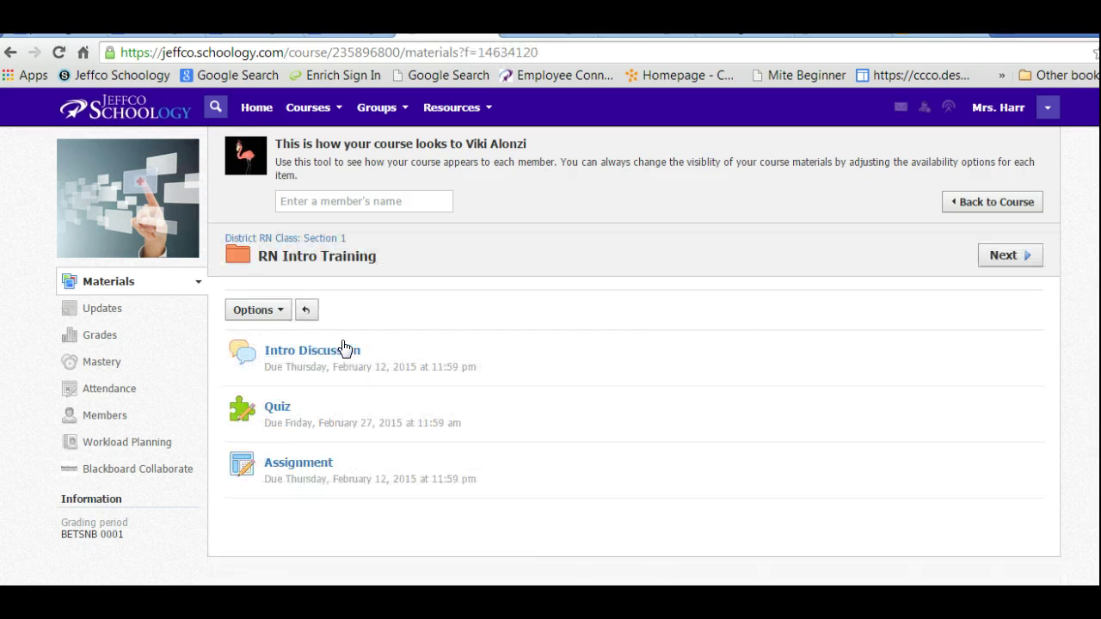
{"action": "left_click", "coordinate": [276, 407]}
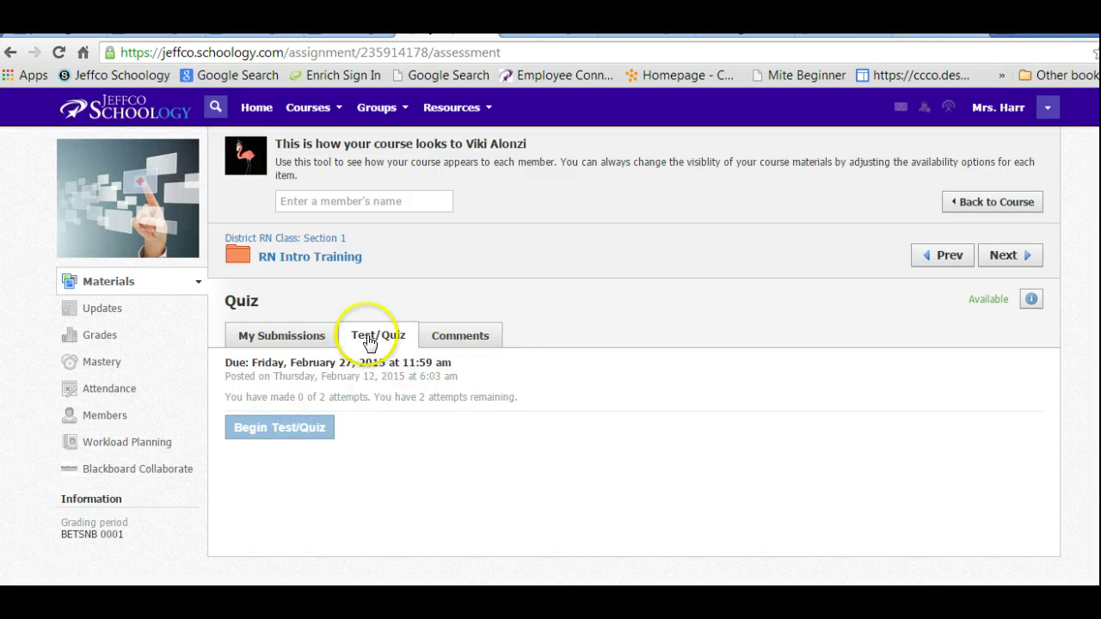
{"action": "left_click", "coordinate": [461, 337]}
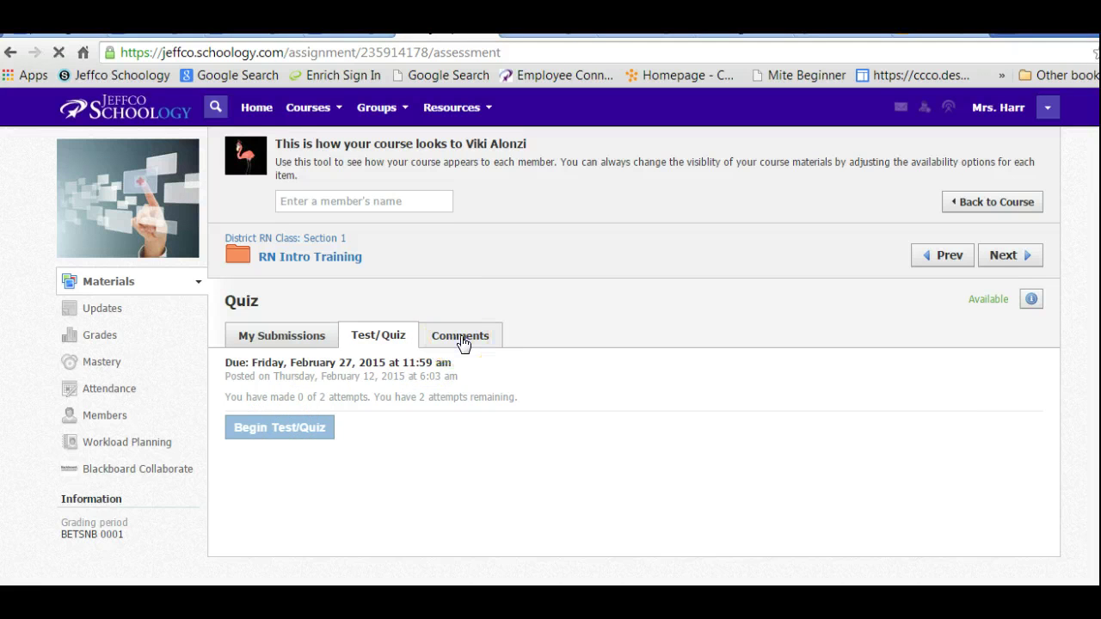
{"action": "left_click", "coordinate": [300, 452]}
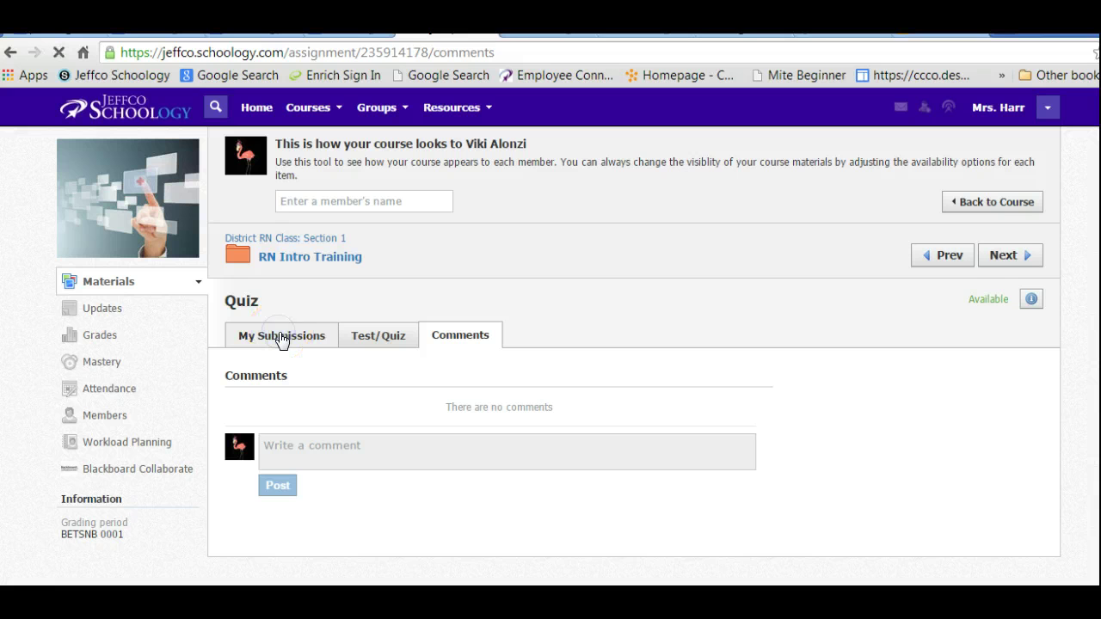
{"action": "left_click", "coordinate": [282, 338]}
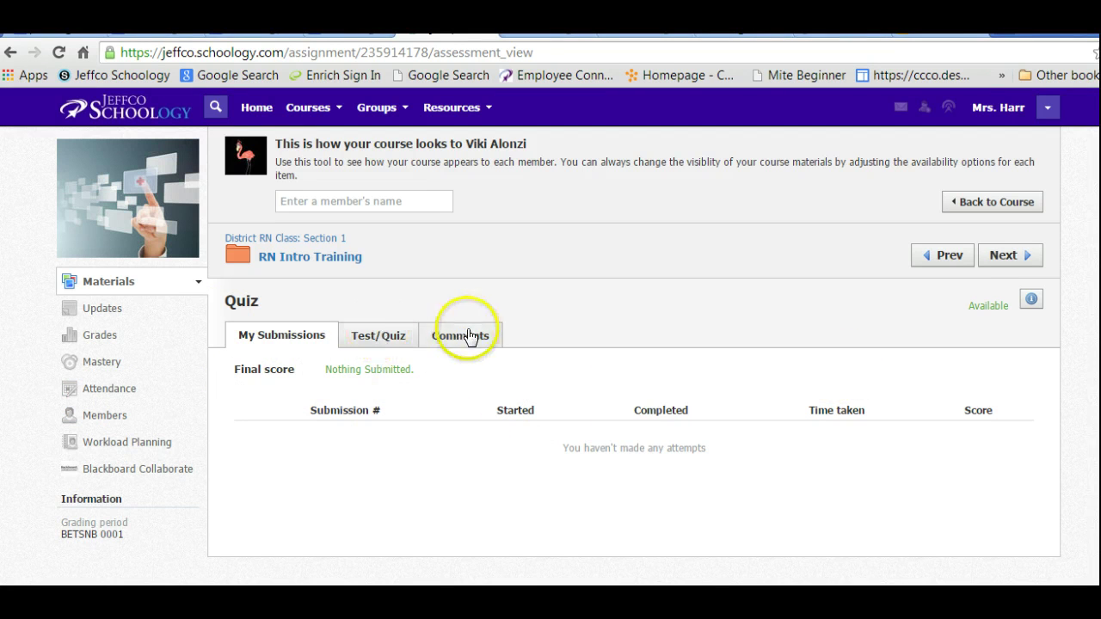
{"action": "left_click", "coordinate": [399, 344]}
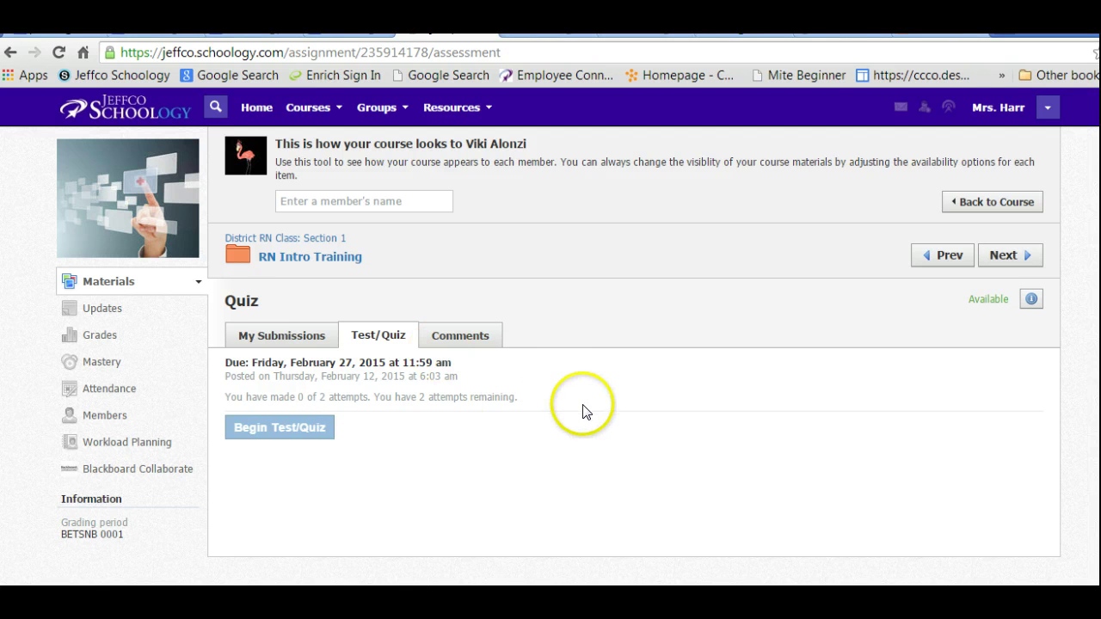
{"action": "left_click", "coordinate": [108, 287]}
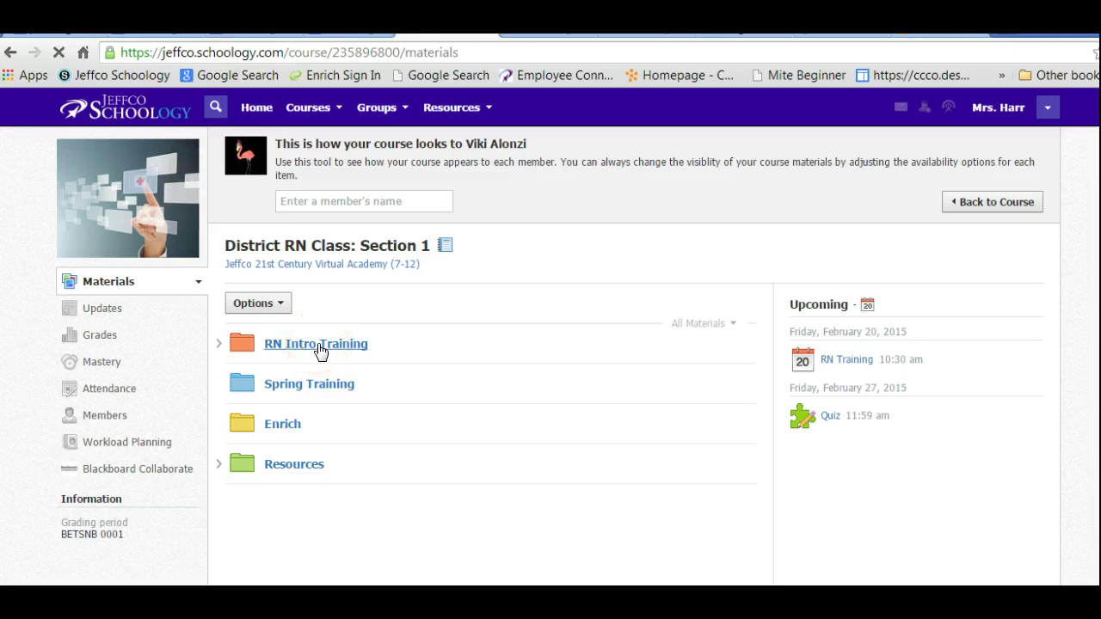
Open the Assignment in the student preview and read its comments.
{"action": "left_click", "coordinate": [300, 465]}
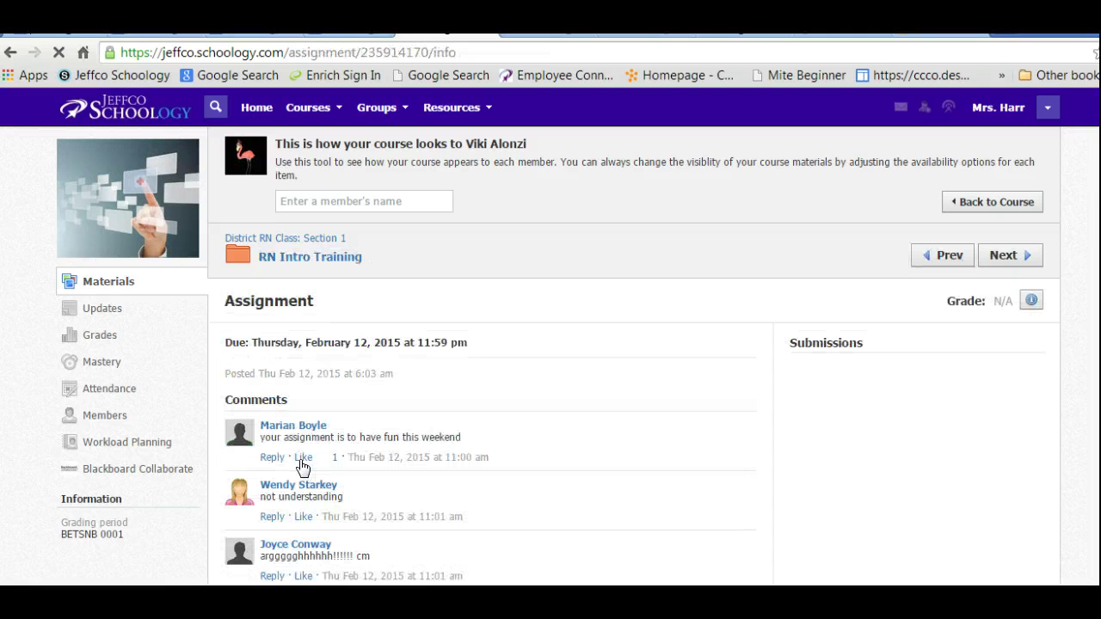
{"action": "left_click", "coordinate": [1012, 284]}
{"action": "scroll", "coordinate": [551, 336], "scroll_direction": "down", "scroll_amount": 3}
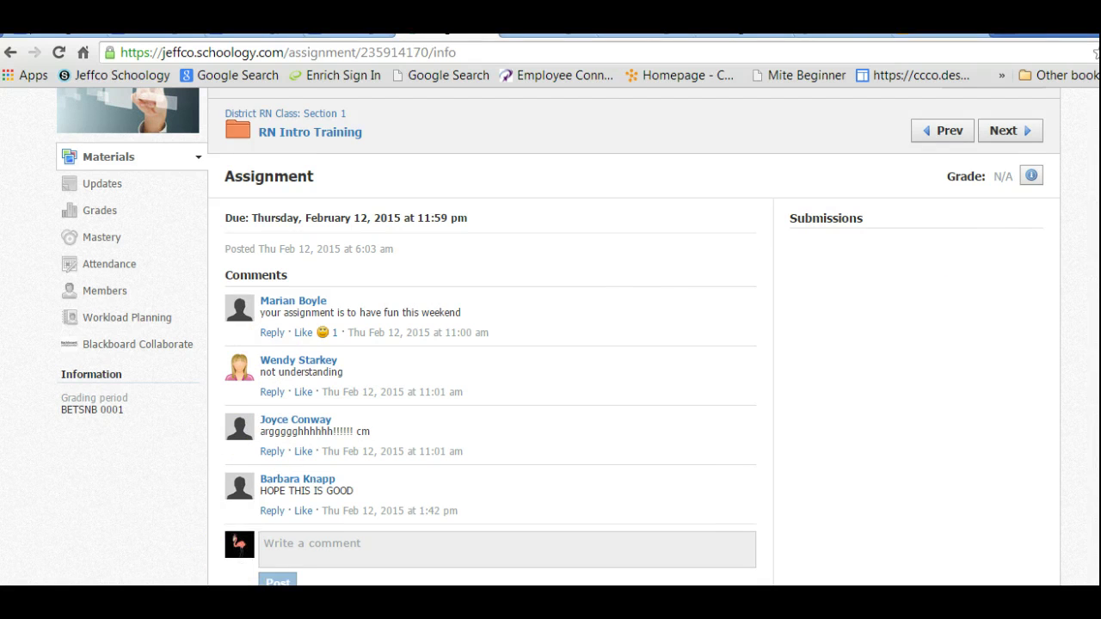
{"action": "scroll", "coordinate": [725, 364], "scroll_direction": "up", "scroll_amount": 1}
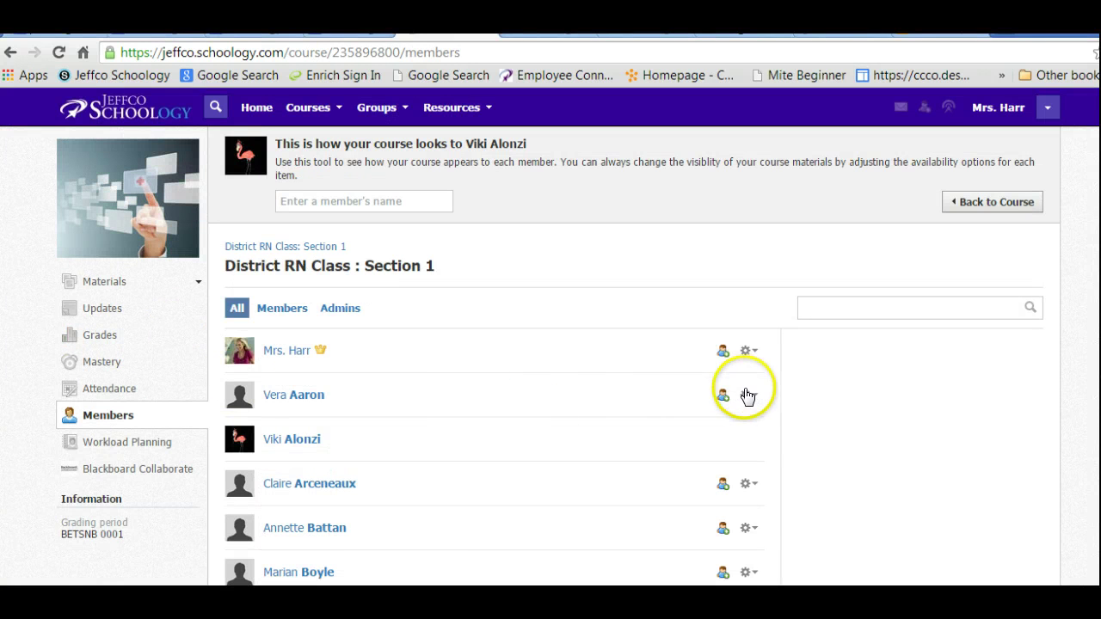
Check a classmate's member actions, then exit the preview back to the teacher's course Updates.
{"action": "left_click", "coordinate": [748, 395]}
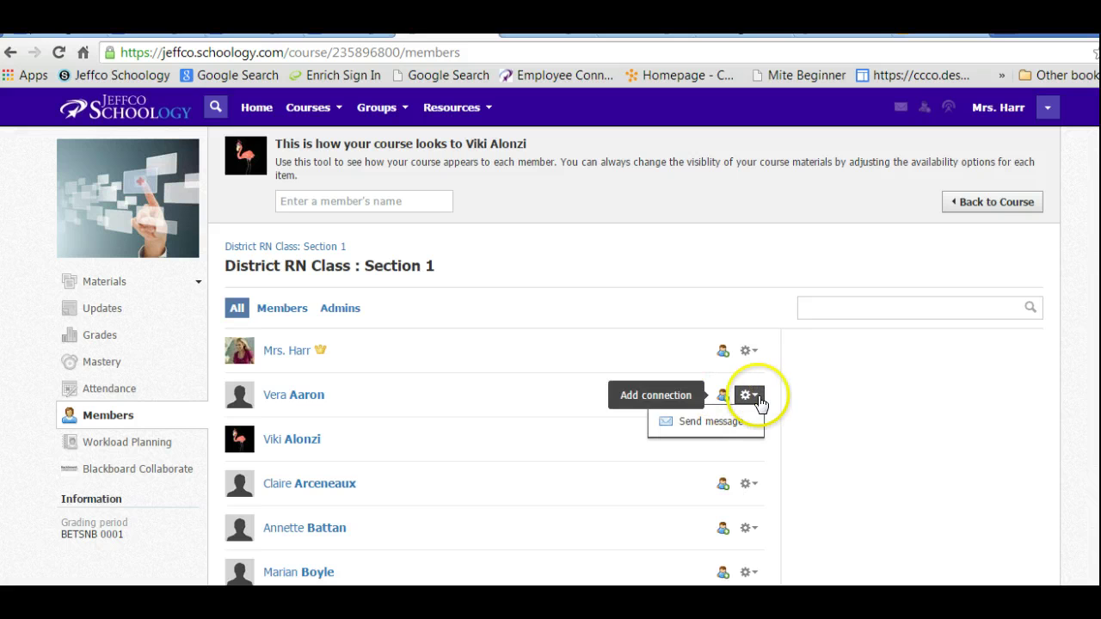
{"action": "left_click", "coordinate": [92, 414]}
{"action": "left_click", "coordinate": [757, 396]}
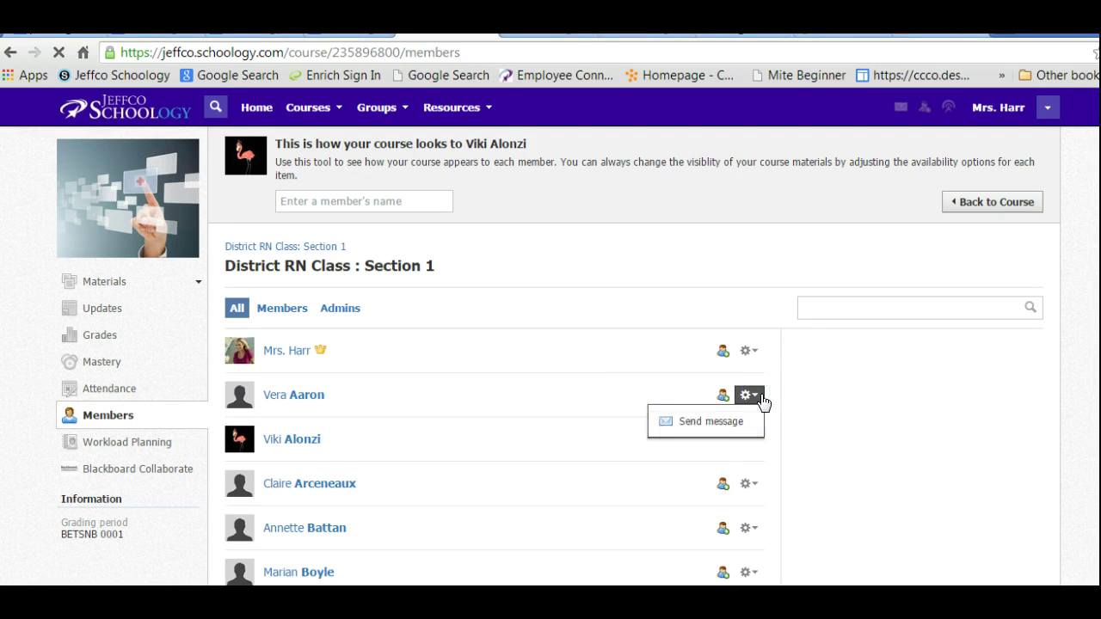
{"action": "left_click", "coordinate": [776, 459]}
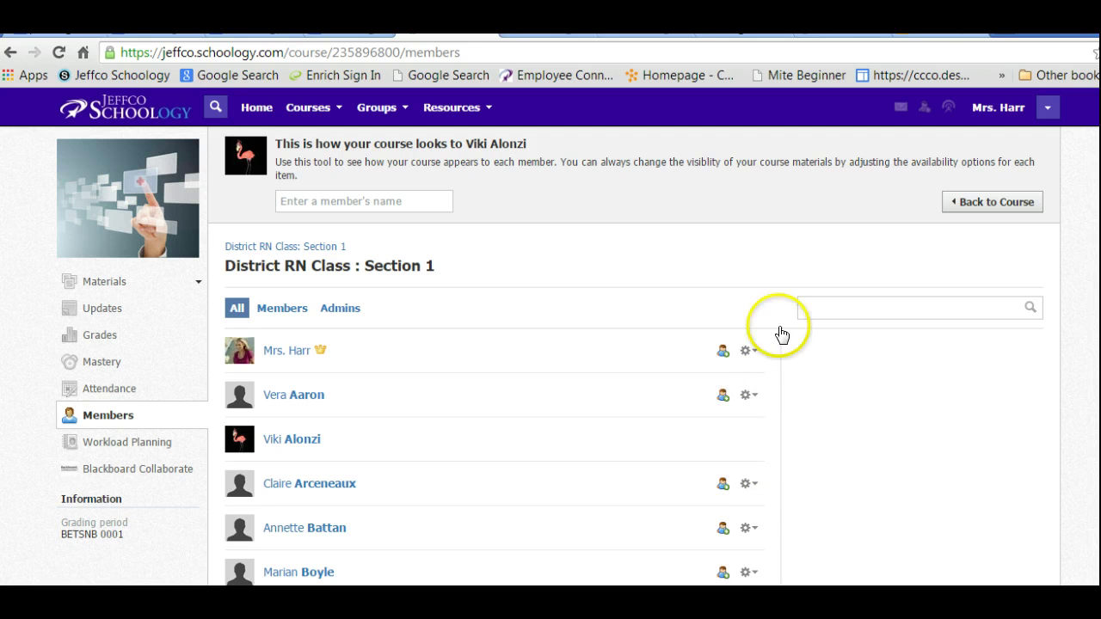
{"action": "left_click", "coordinate": [989, 203]}
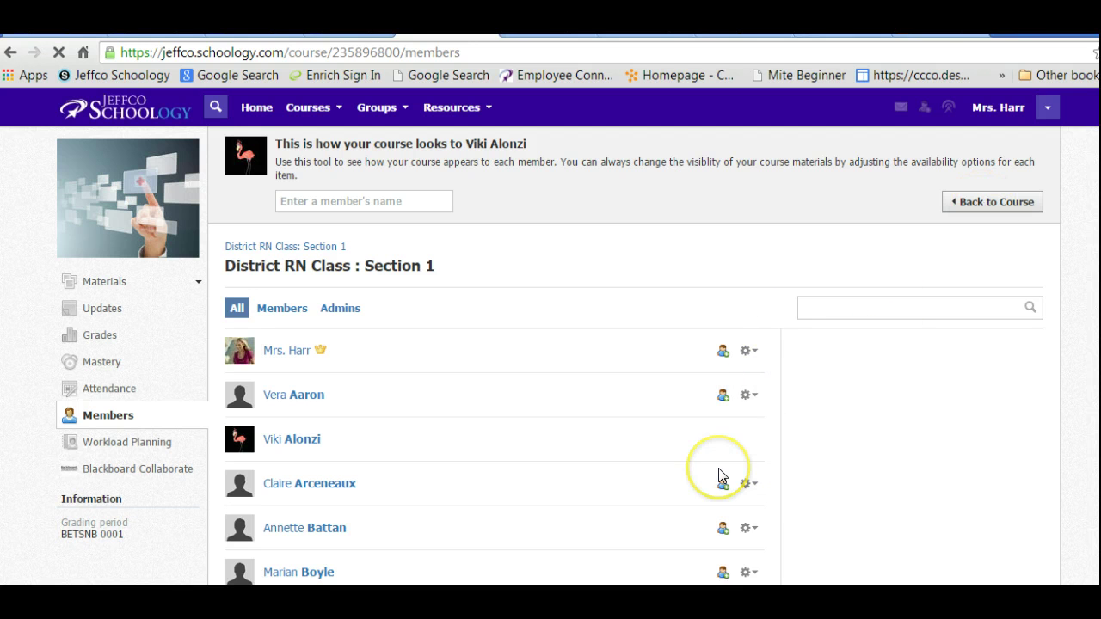
{"action": "left_click", "coordinate": [972, 205]}
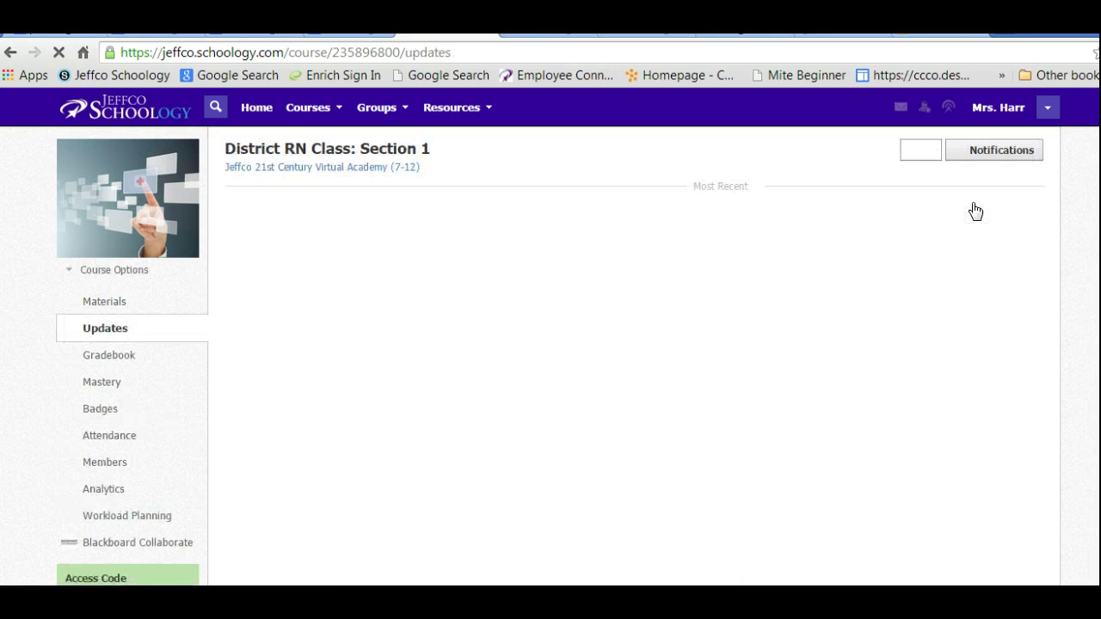
{"action": "left_click", "coordinate": [95, 379]}
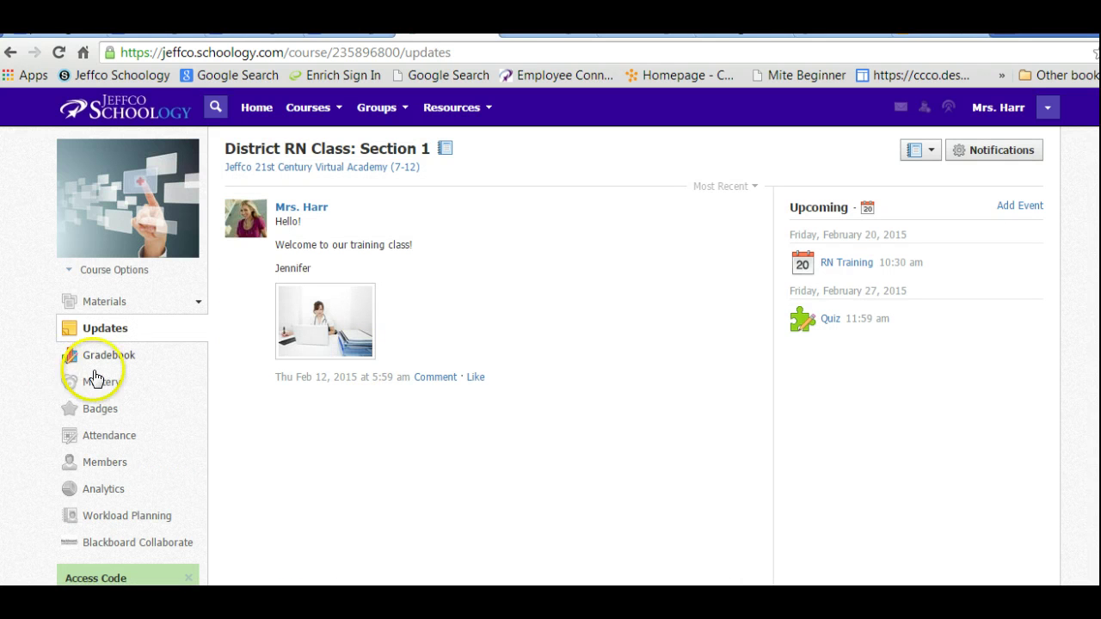
{"action": "left_click", "coordinate": [106, 464]}
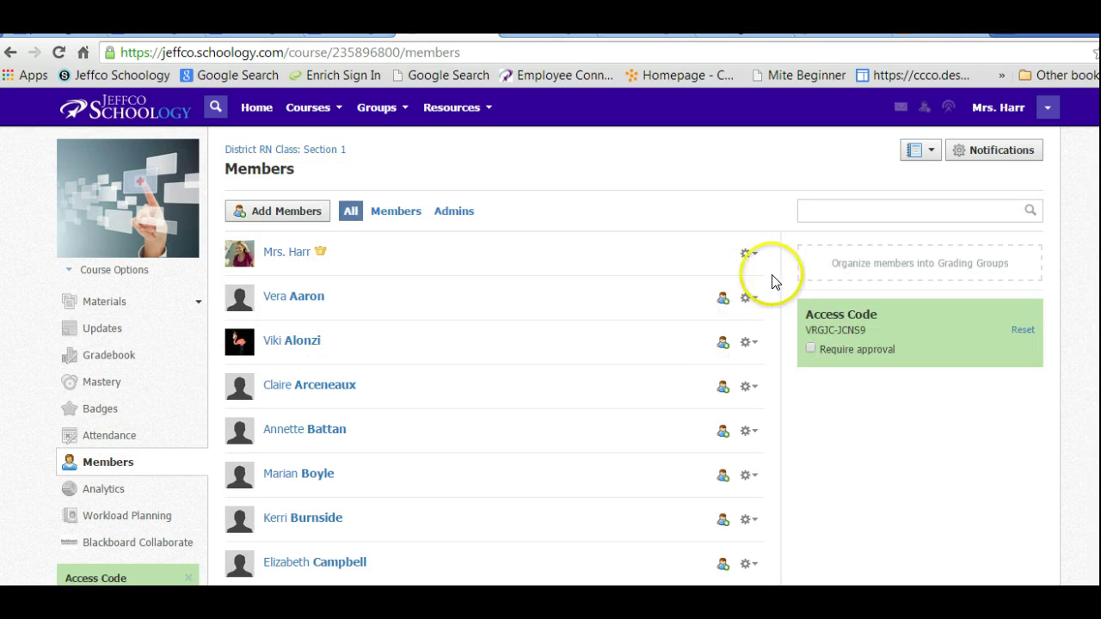
{"action": "left_click", "coordinate": [749, 297]}
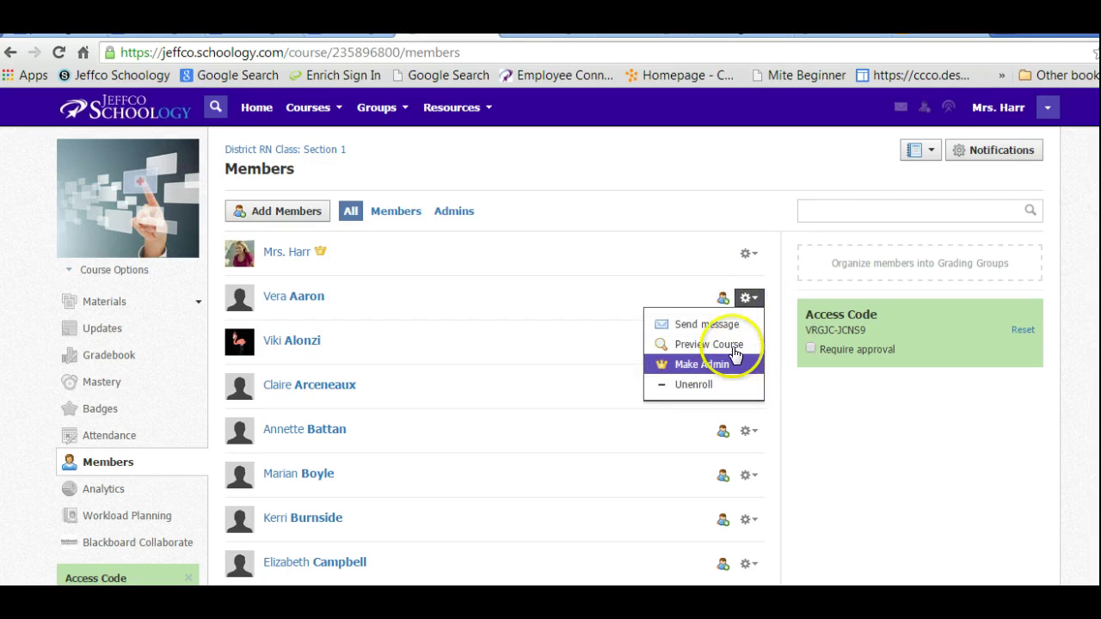
{"action": "left_click", "coordinate": [733, 356]}
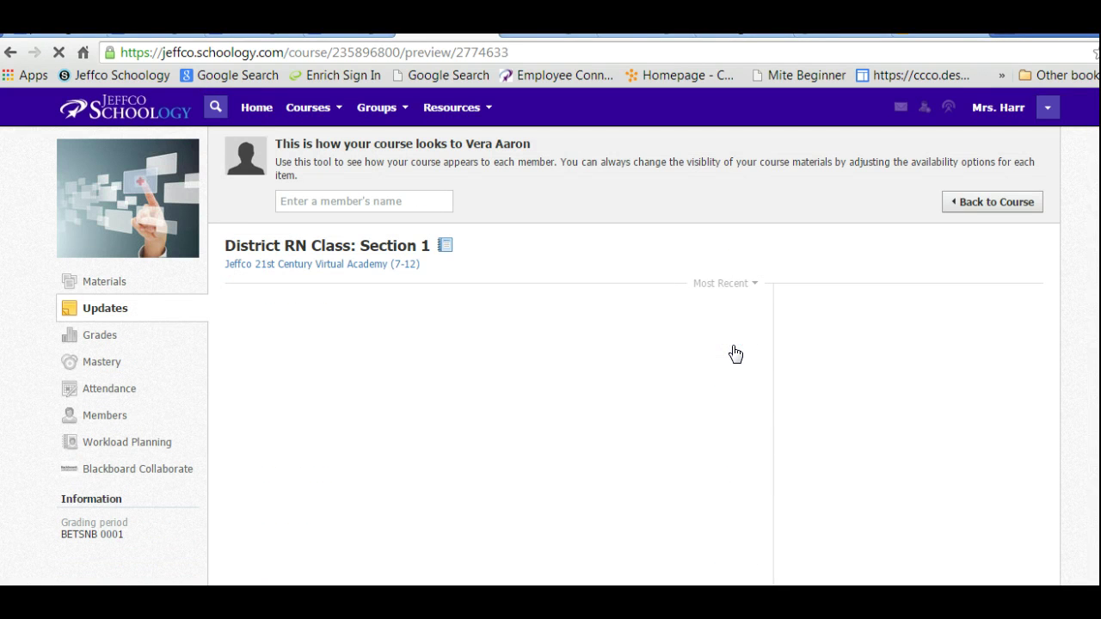
{"action": "left_click", "coordinate": [103, 284]}
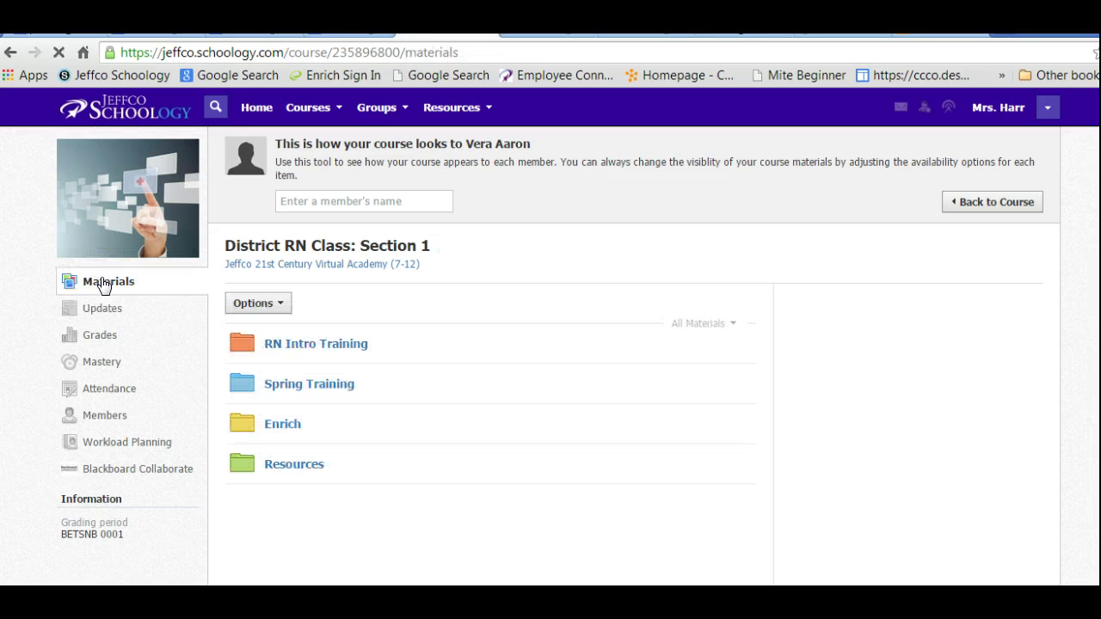
{"action": "left_click", "coordinate": [292, 347]}
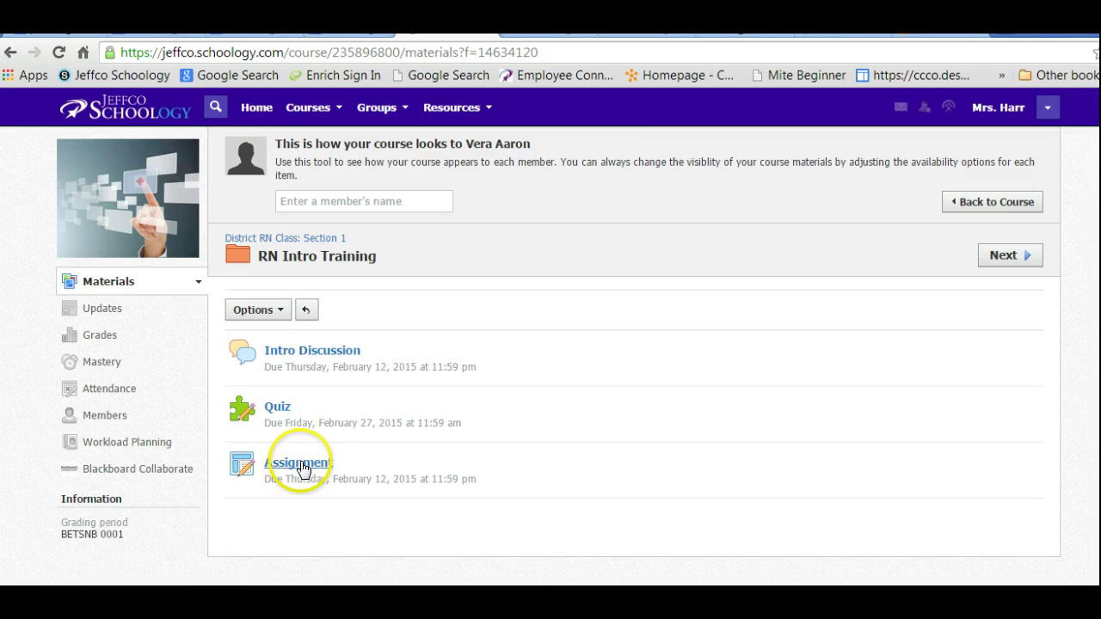
{"action": "left_click", "coordinate": [301, 467]}
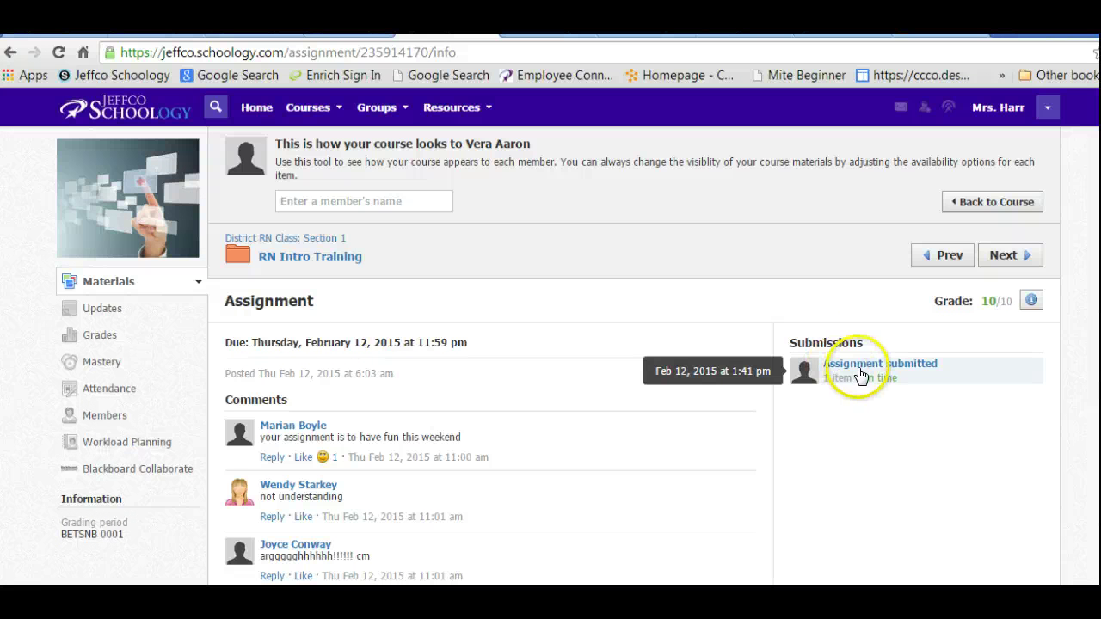
{"action": "left_click", "coordinate": [996, 201]}
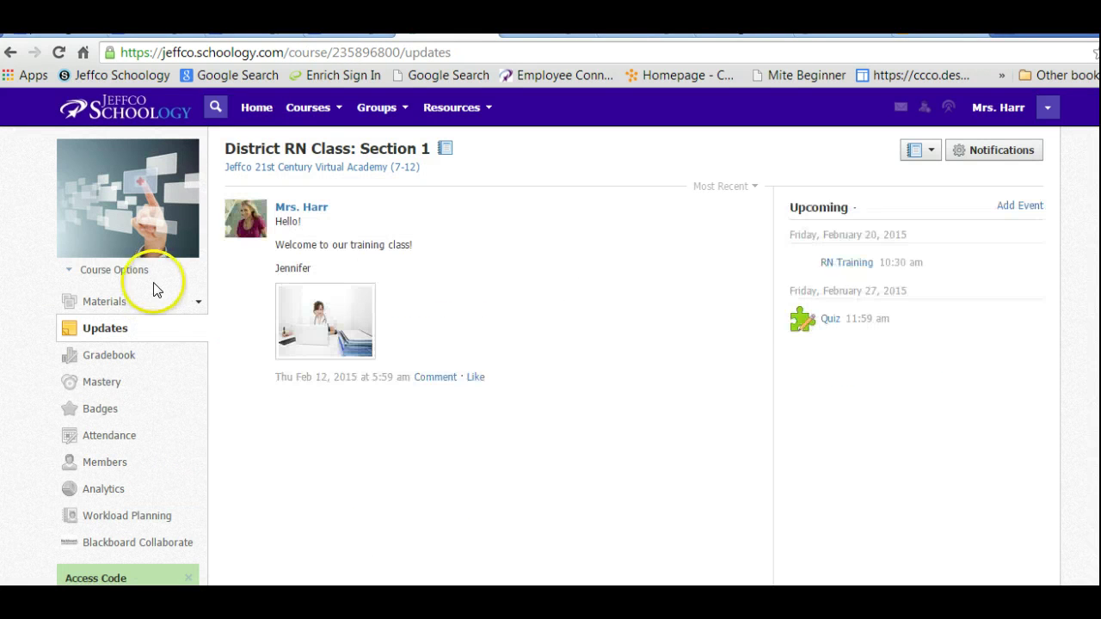
Open the Gradebook and remove a 0 mistakenly entered in another student's Assignment cell.
{"action": "left_click", "coordinate": [97, 358]}
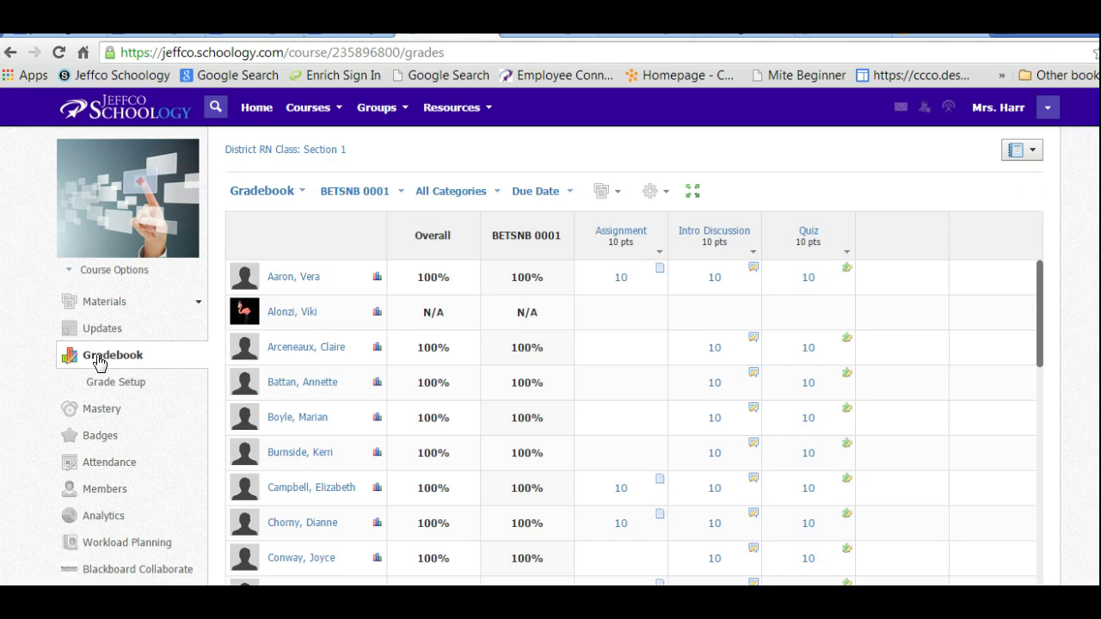
{"action": "left_click", "coordinate": [630, 313]}
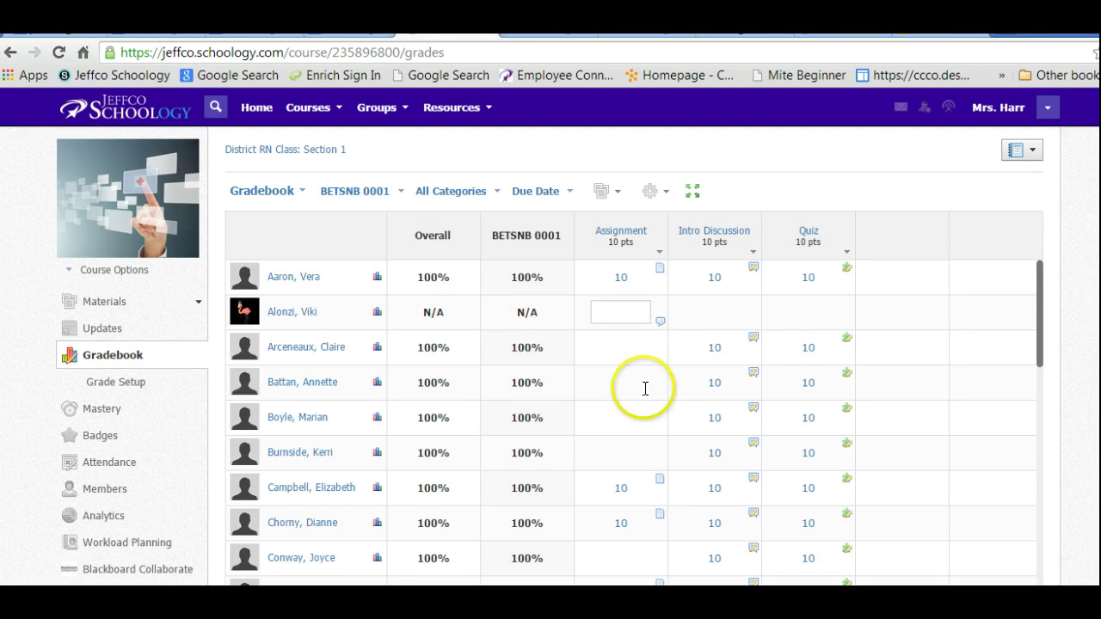
{"action": "left_click", "coordinate": [613, 447]}
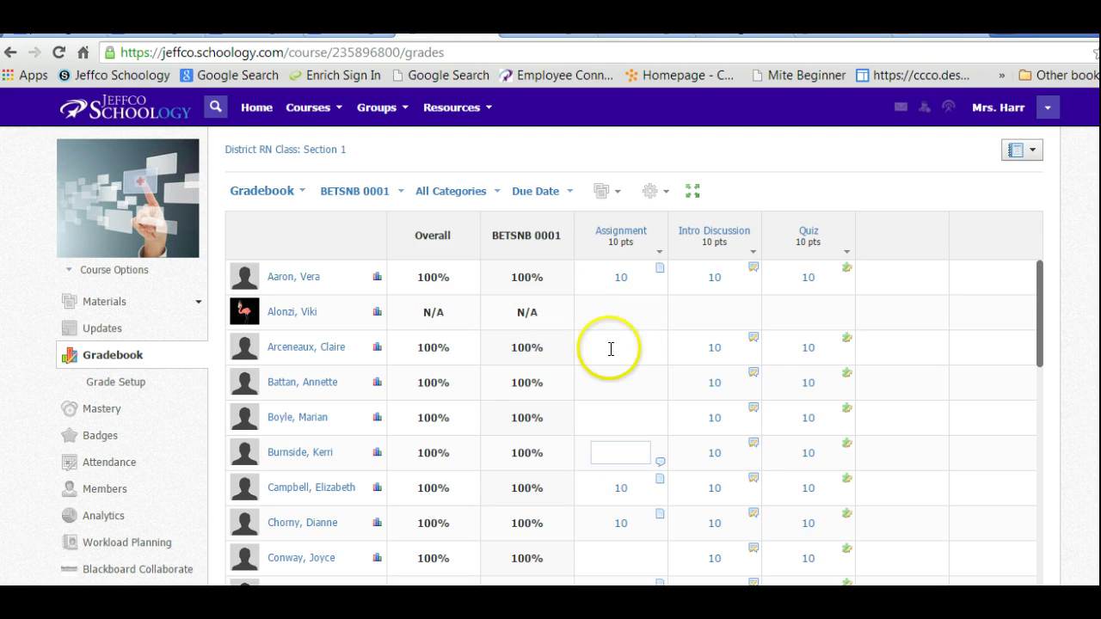
{"action": "left_click", "coordinate": [645, 352]}
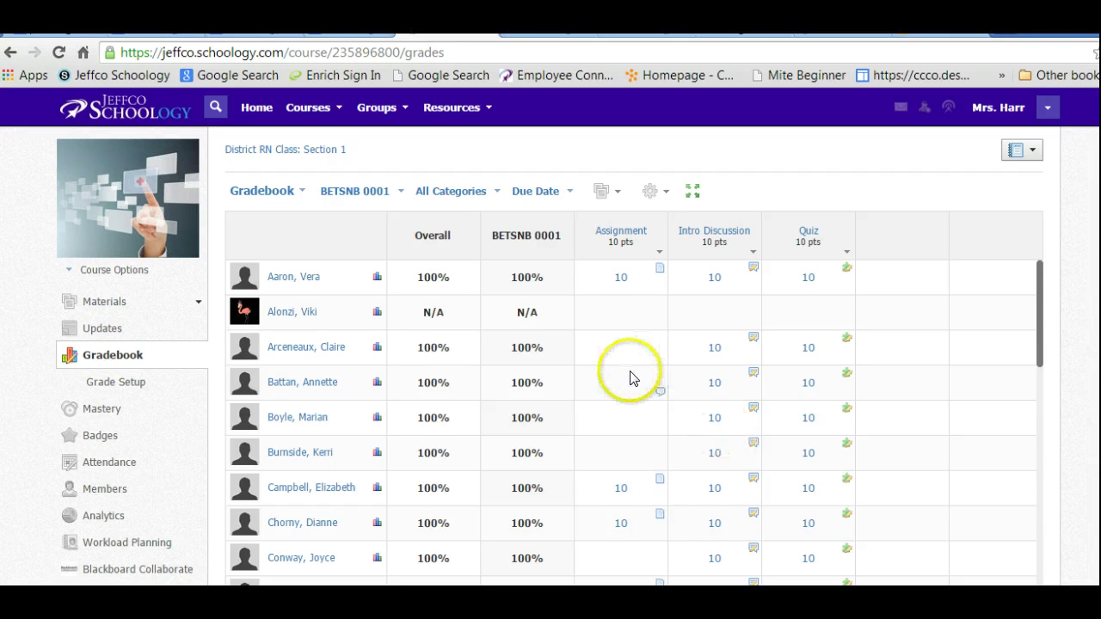
{"action": "left_click", "coordinate": [623, 347]}
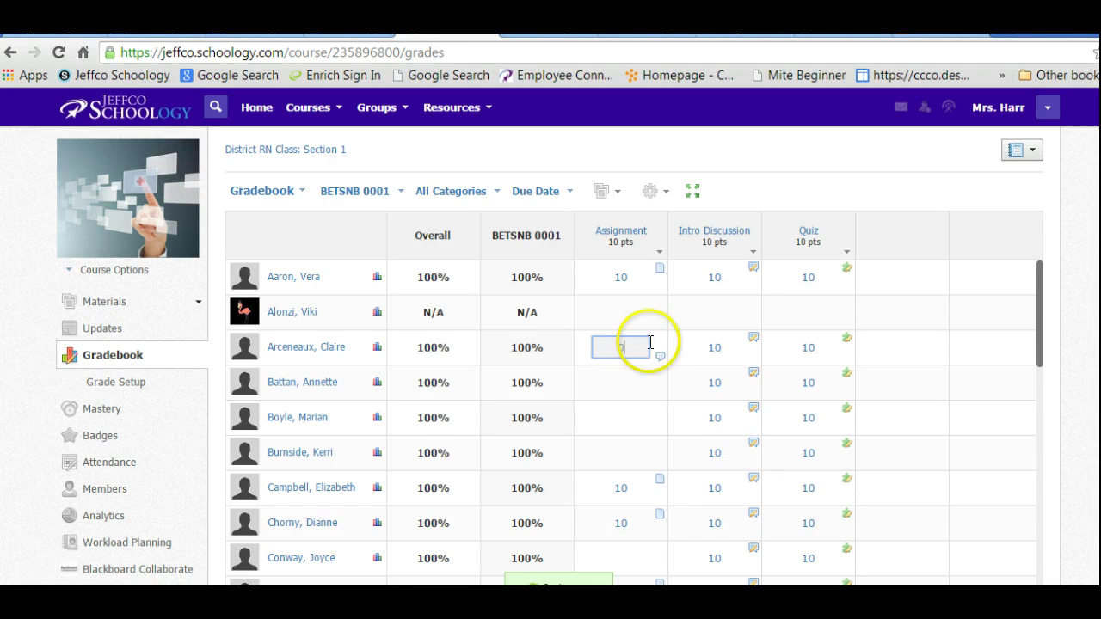
{"action": "type", "text": "0"}
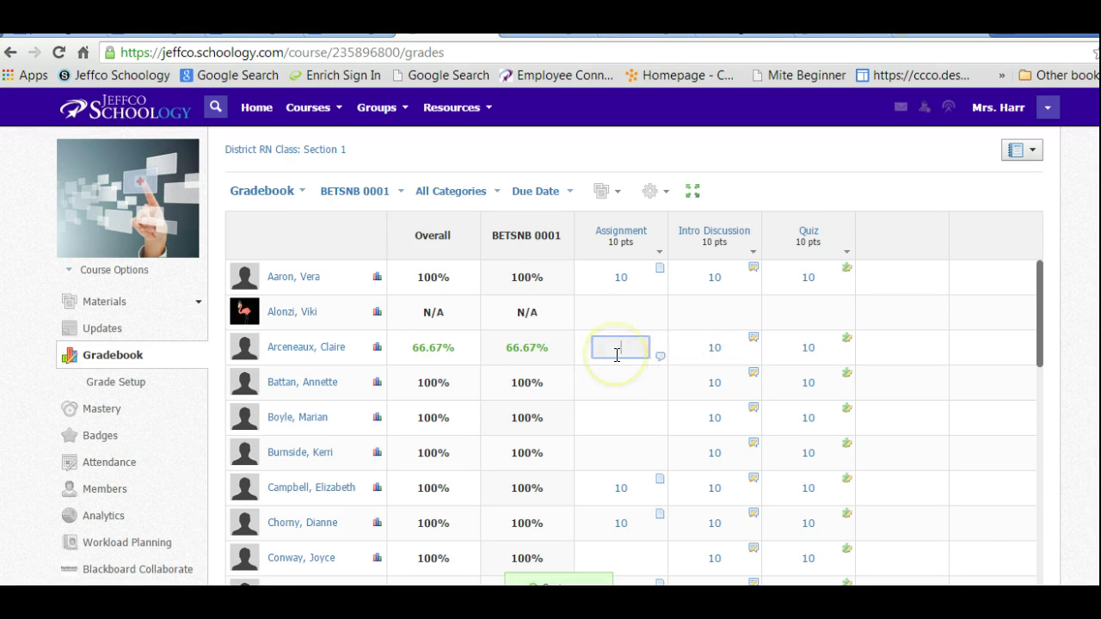
{"action": "key", "text": "BackSpace"}
Give the unscored student 0 for Assignment, Intro Discussion and Quiz, then view Attendance.
{"action": "left_click", "coordinate": [624, 315]}
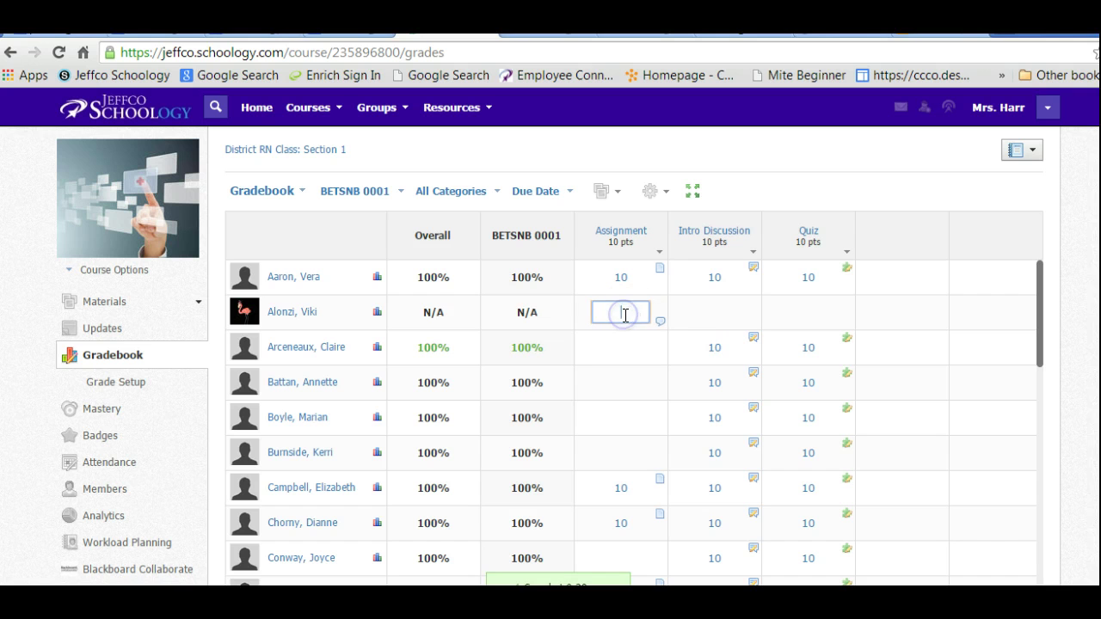
{"action": "type", "text": "0"}
{"action": "left_click", "coordinate": [713, 313]}
{"action": "type", "text": "0"}
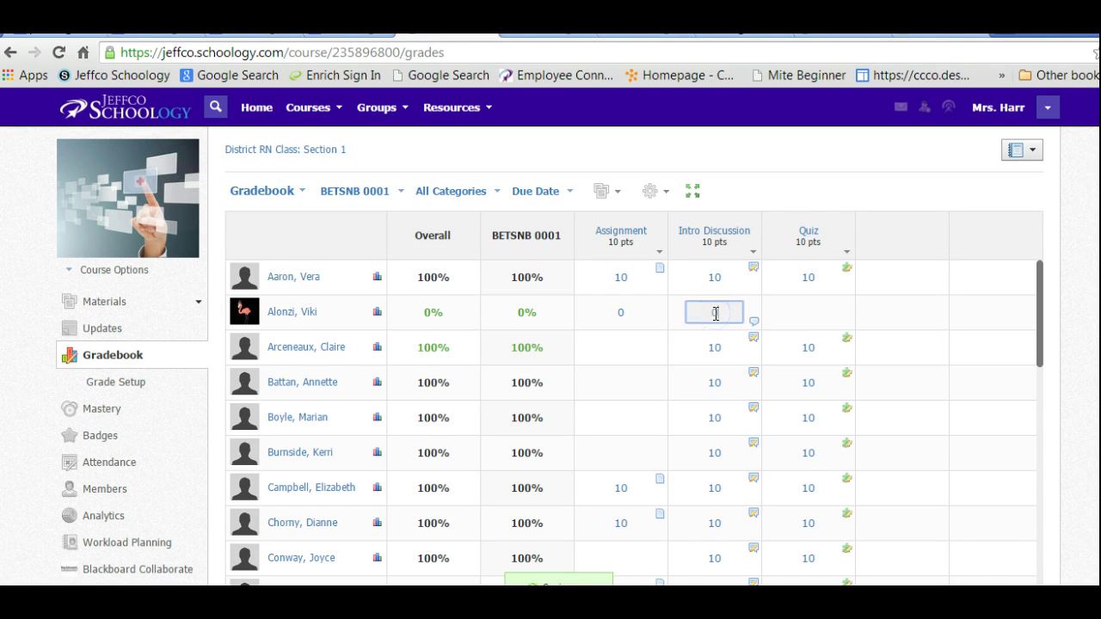
{"action": "left_click", "coordinate": [793, 313]}
{"action": "type", "text": "0"}
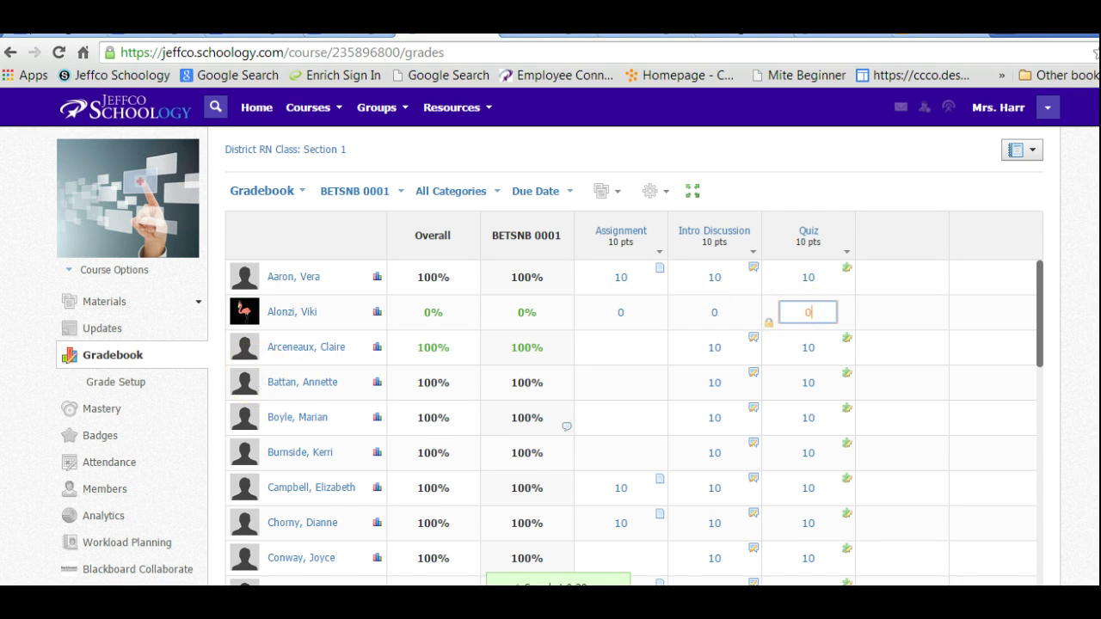
{"action": "mouse_move", "coordinate": [1039, 331]}
{"action": "left_mouse_down"}
{"action": "mouse_move", "coordinate": [1047, 400]}
{"action": "mouse_move", "coordinate": [1048, 330]}
{"action": "left_mouse_up"}
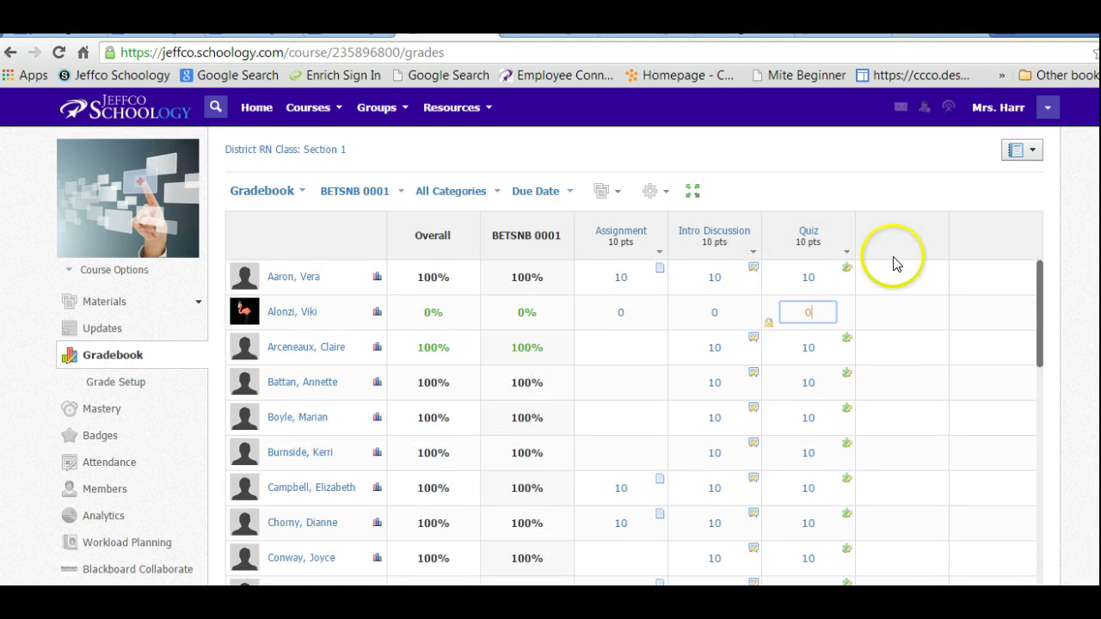
{"action": "mouse_move", "coordinate": [808, 236]}
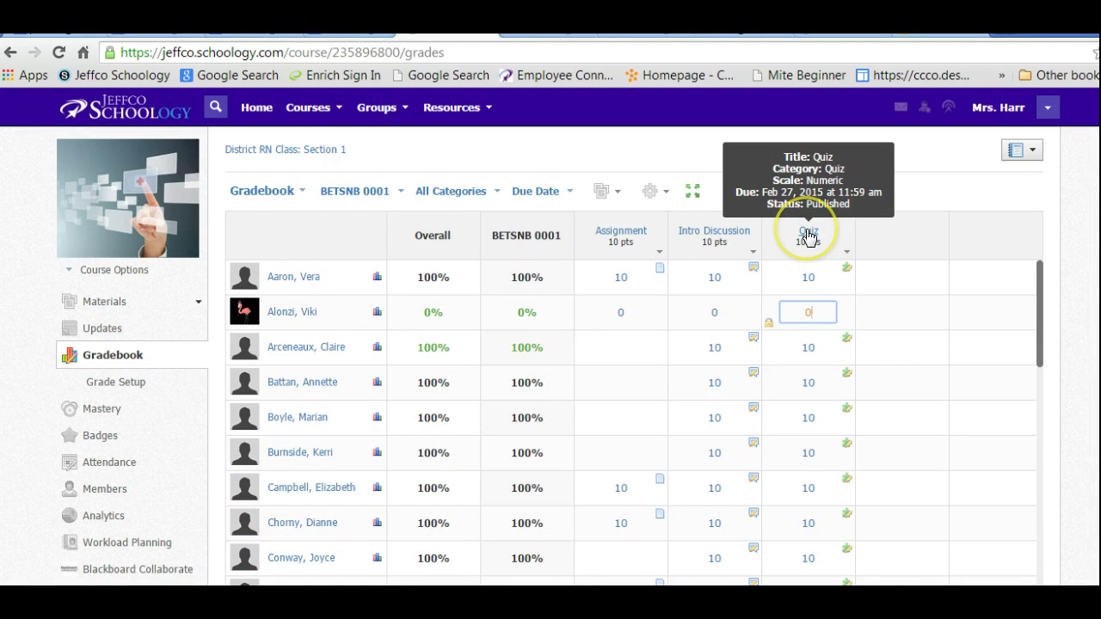
{"action": "mouse_move", "coordinate": [697, 237]}
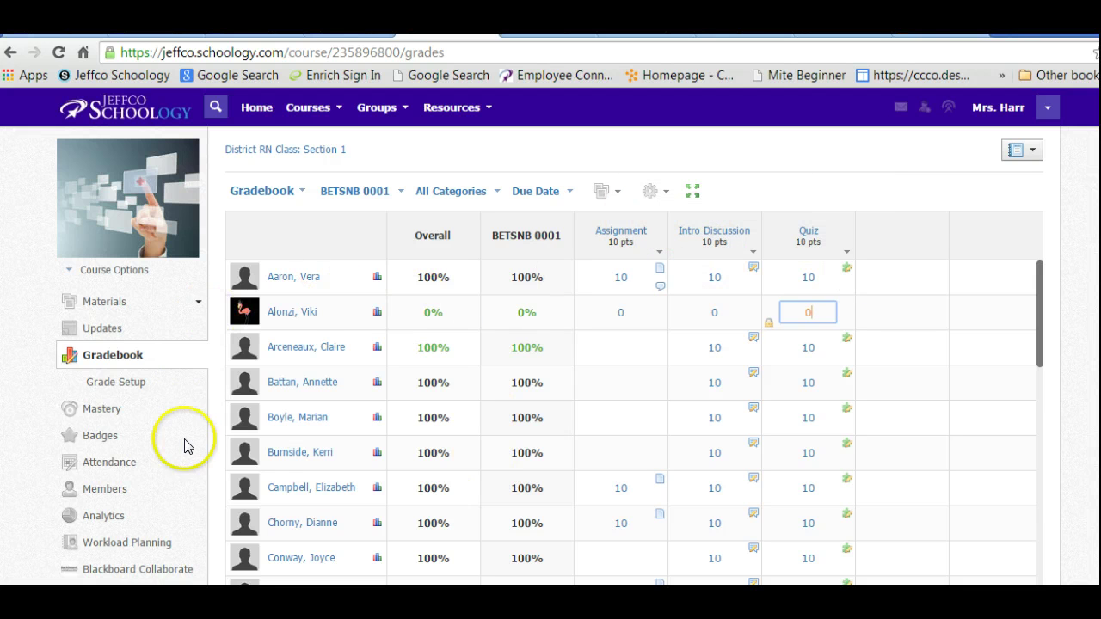
{"action": "left_click", "coordinate": [119, 462]}
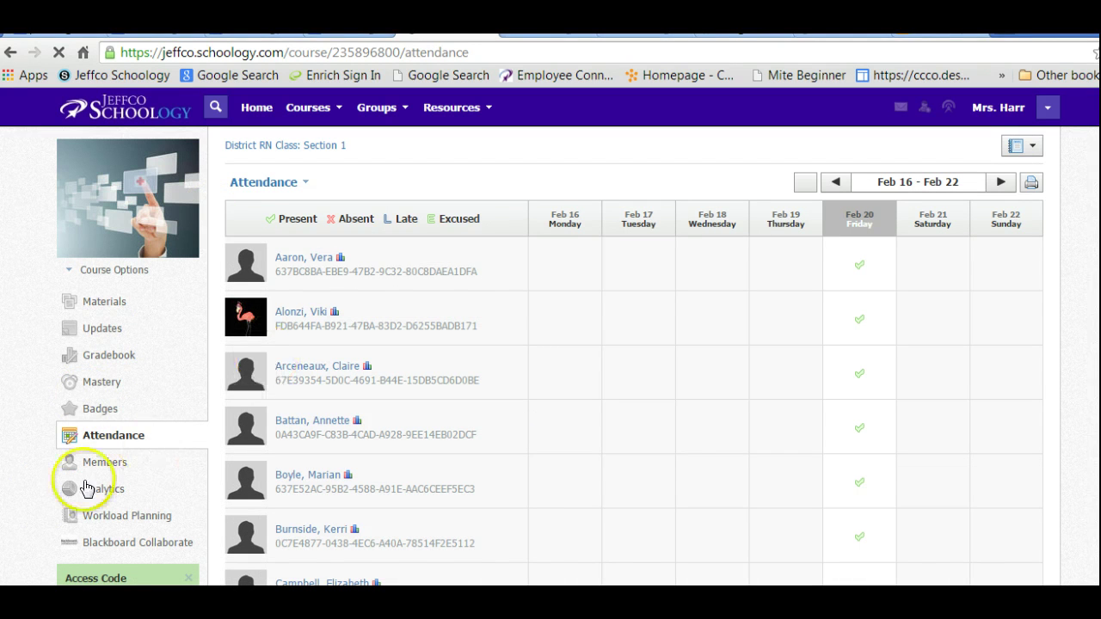
Show the course's User Analytics with each student's logins, time in course and posts.
{"action": "left_click", "coordinate": [108, 490]}
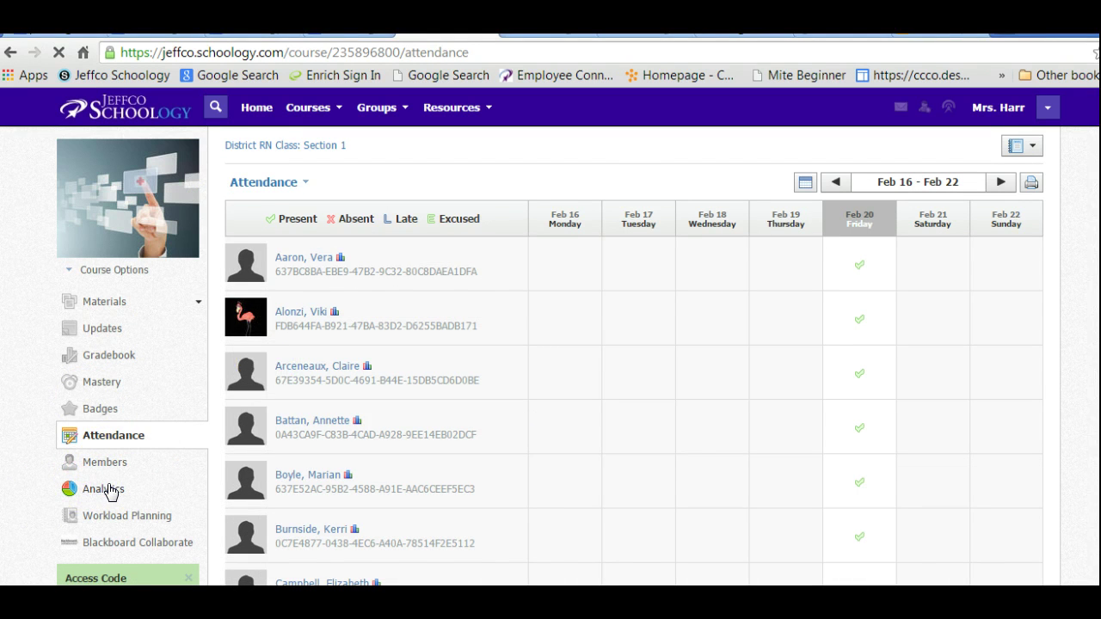
{"action": "left_click", "coordinate": [323, 205]}
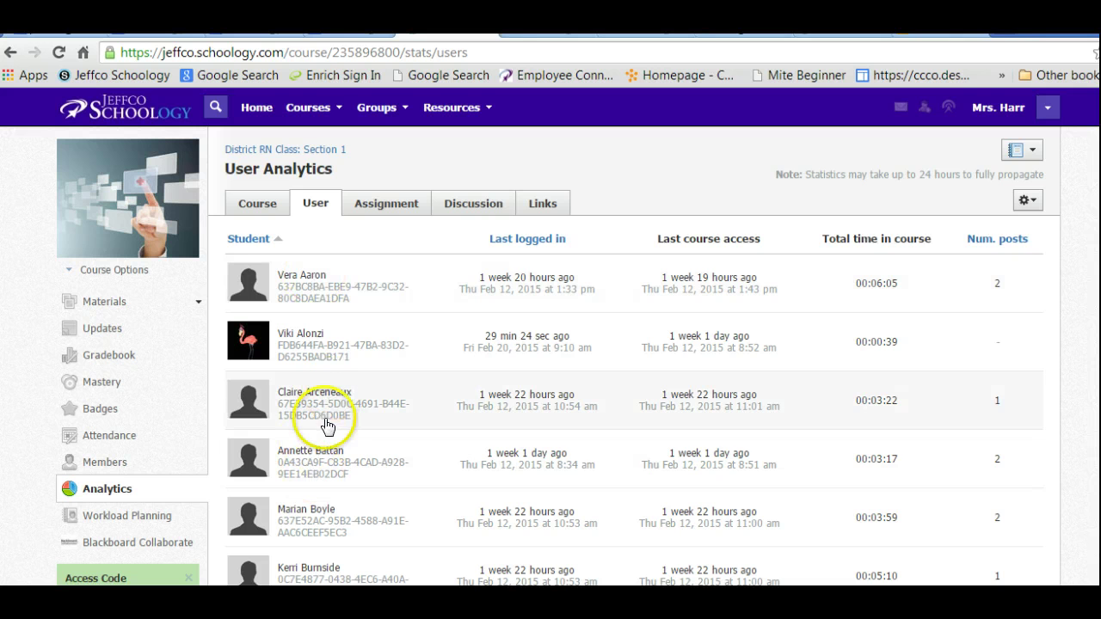
{"action": "left_click", "coordinate": [317, 456]}
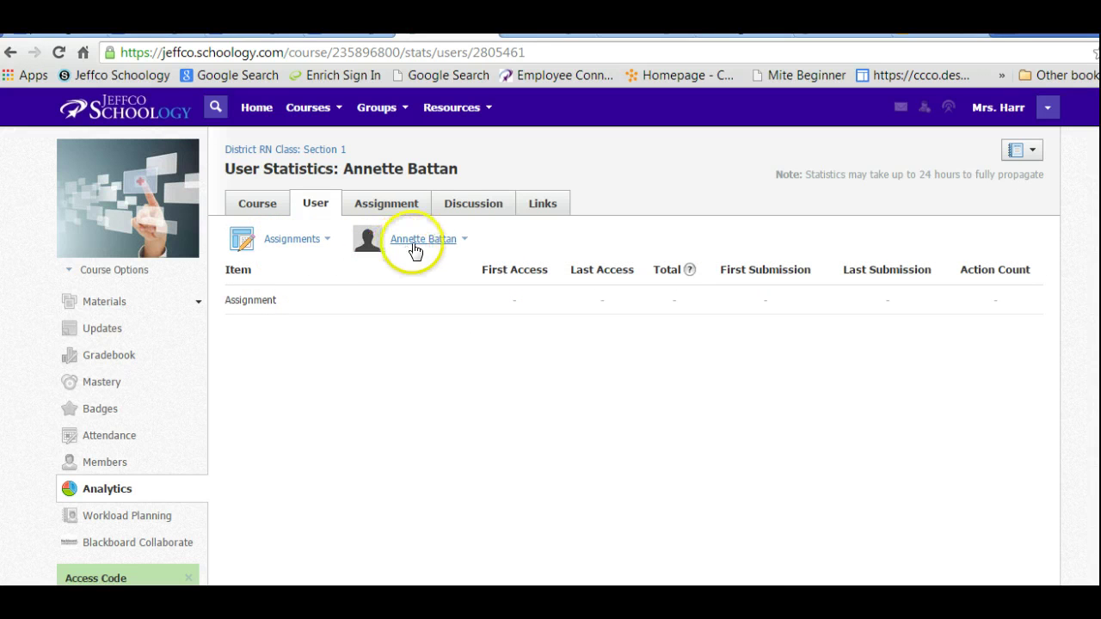
{"action": "left_click", "coordinate": [476, 203]}
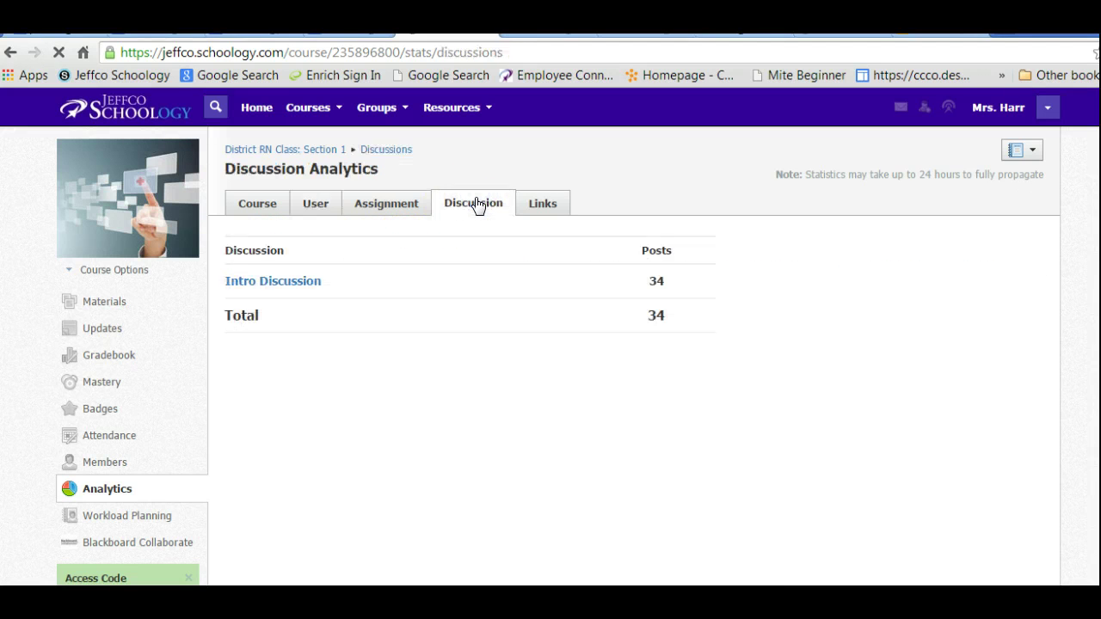
{"action": "left_click", "coordinate": [472, 204]}
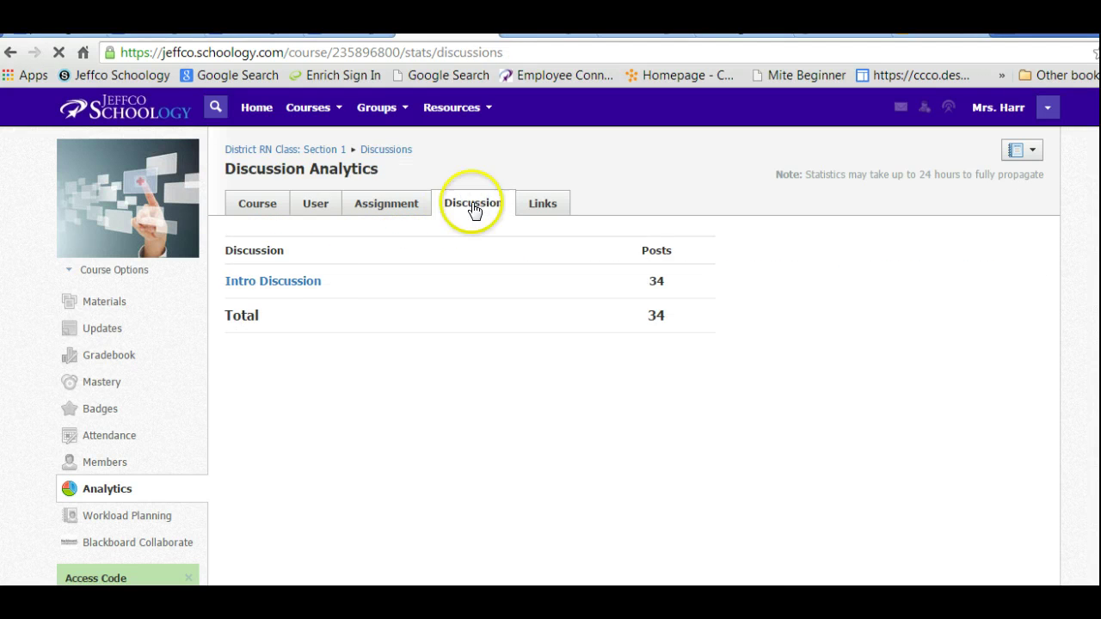
{"action": "left_click", "coordinate": [543, 210]}
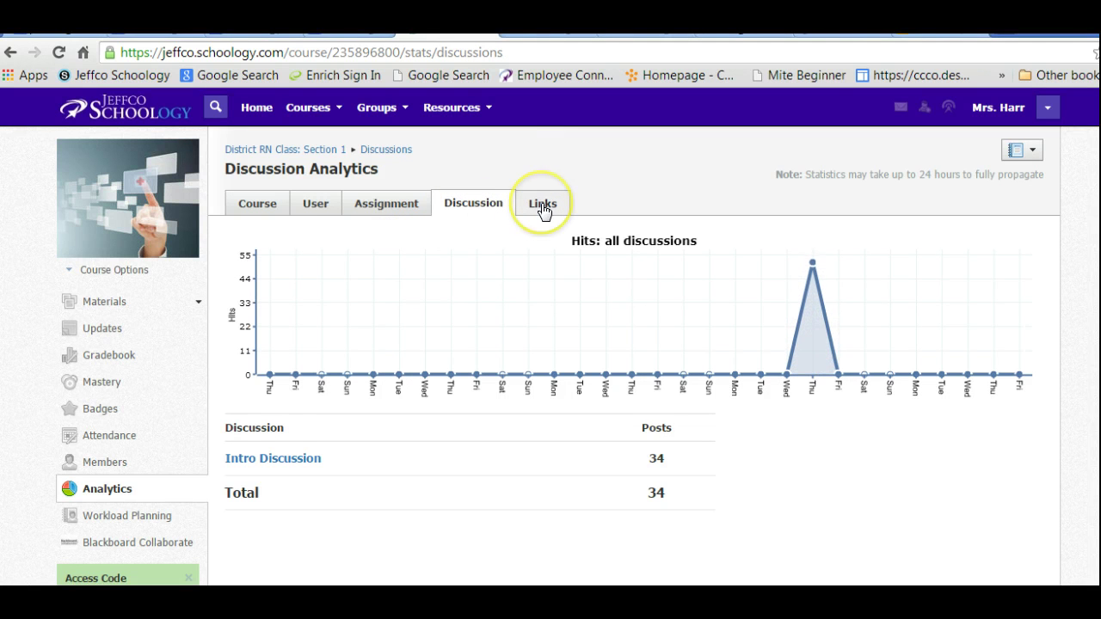
{"action": "left_click", "coordinate": [320, 204]}
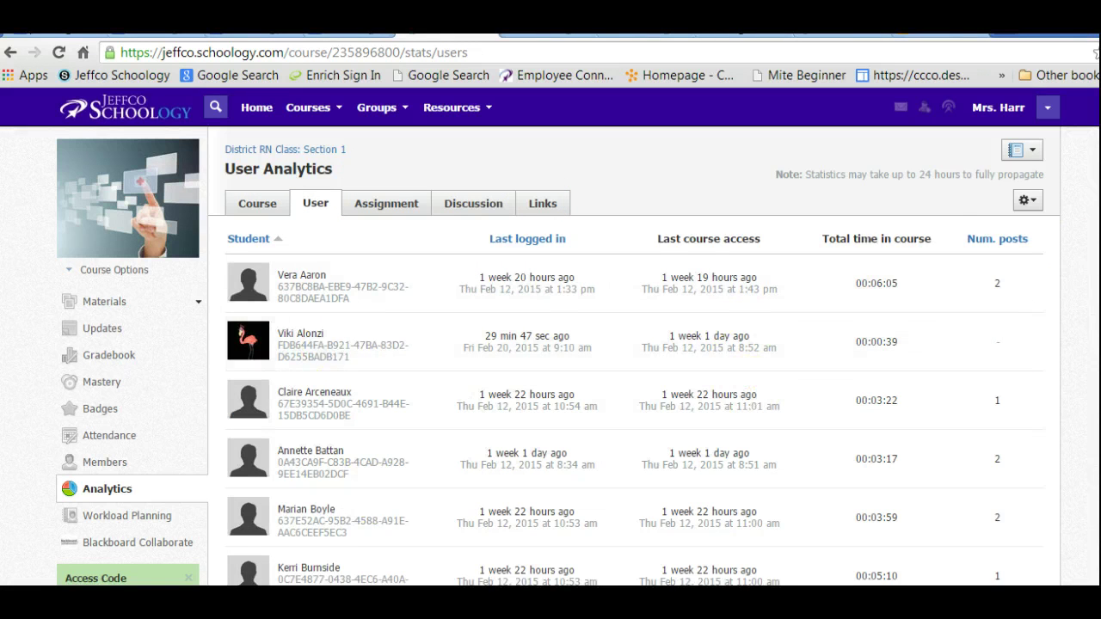
{"action": "scroll", "coordinate": [550, 344], "scroll_direction": "down", "scroll_amount": 12}
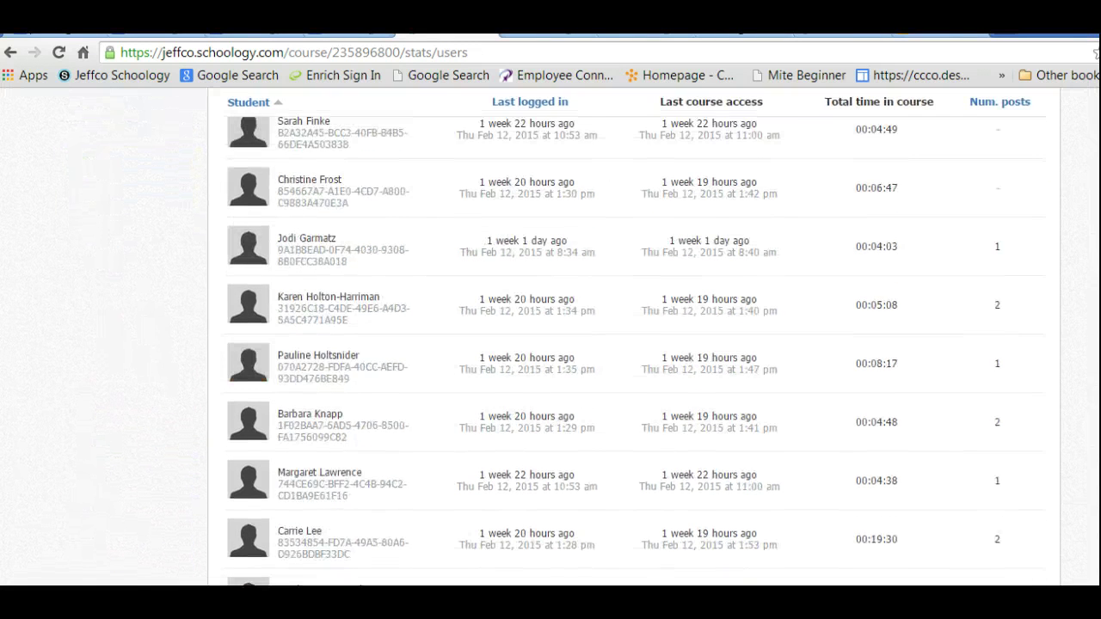
{"action": "scroll", "coordinate": [550, 344], "scroll_direction": "down", "scroll_amount": 5}
{"action": "scroll", "coordinate": [551, 344], "scroll_direction": "up", "scroll_amount": 16}
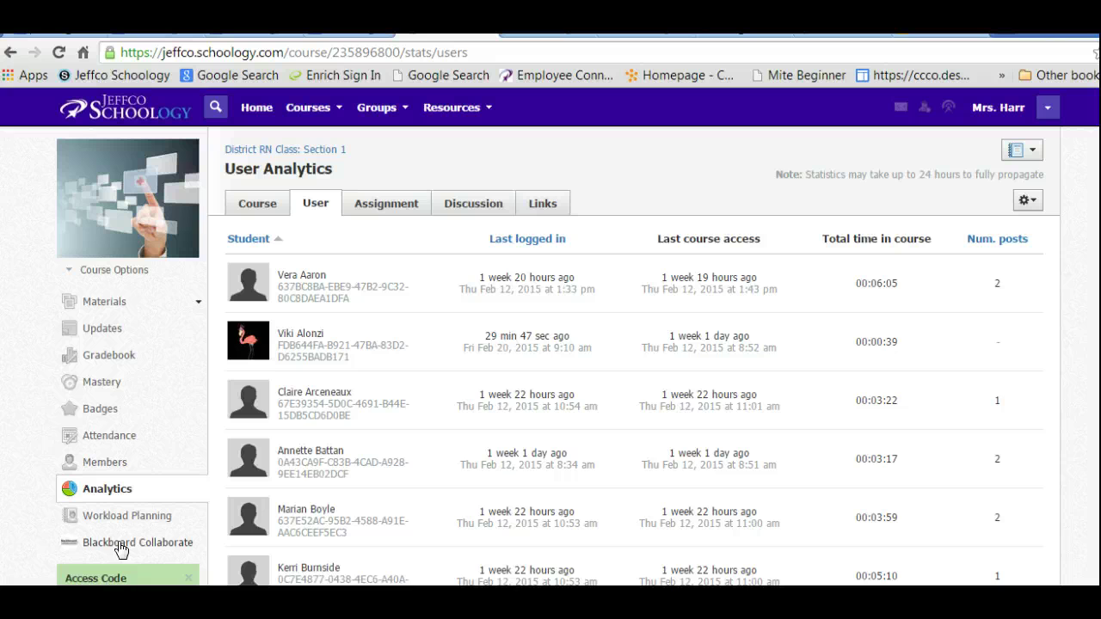
{"action": "left_click", "coordinate": [121, 543]}
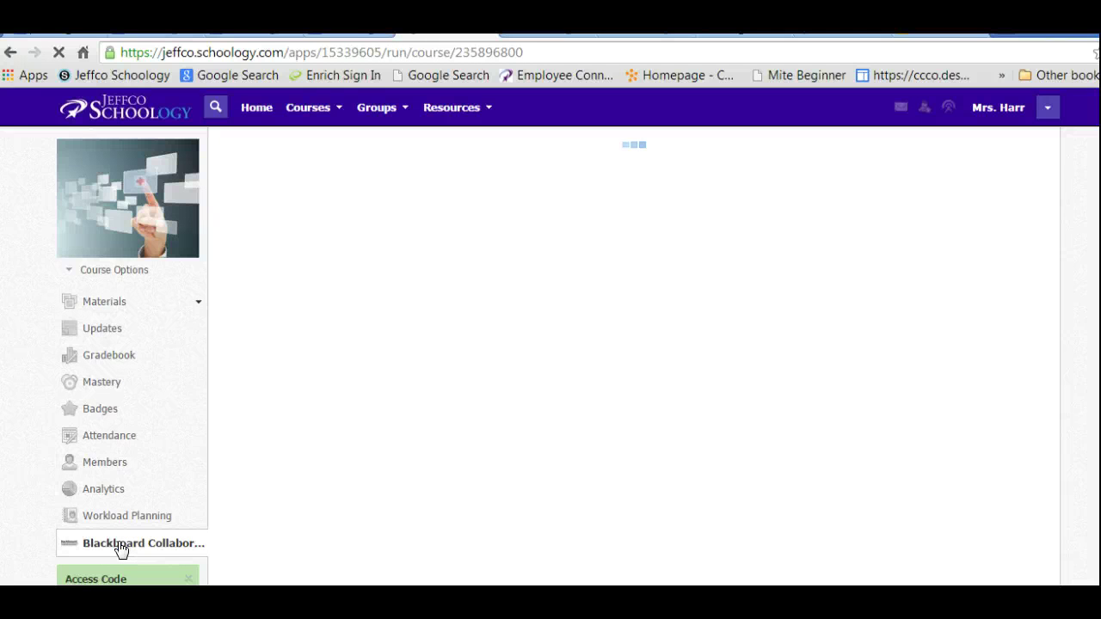
Look at the Blackboard Collaborate sessions, then go back to the course Materials folders.
{"action": "left_click", "coordinate": [534, 232]}
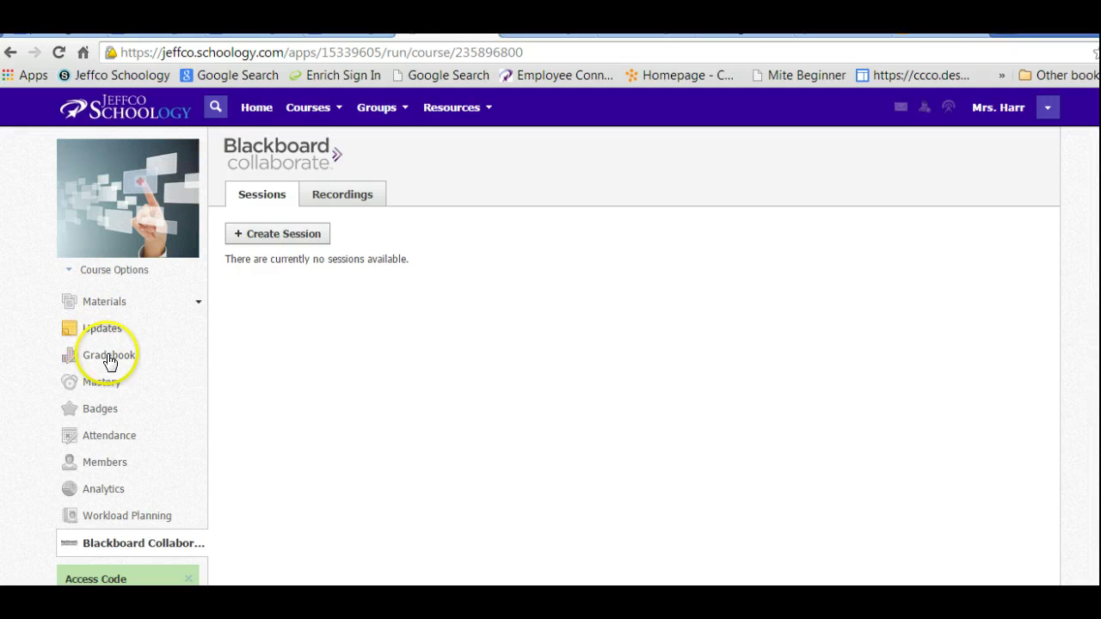
{"action": "left_click", "coordinate": [104, 302]}
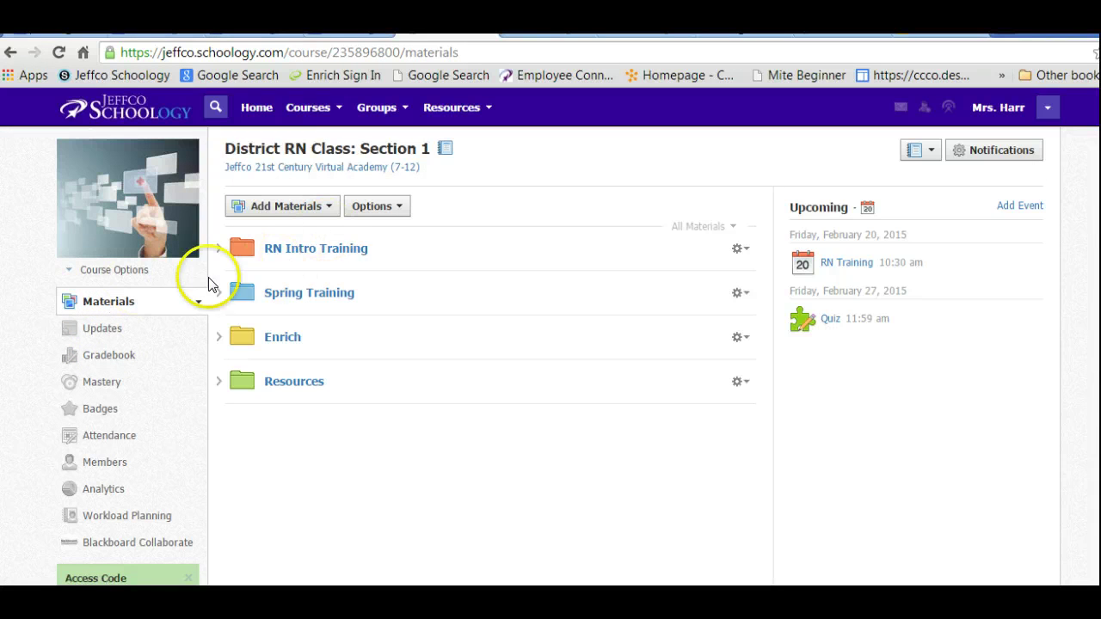
Open the District RN Class Updates feed, reveal Edit and Delete on the welcome post, and dismiss the mail notification.
{"action": "left_click", "coordinate": [99, 330]}
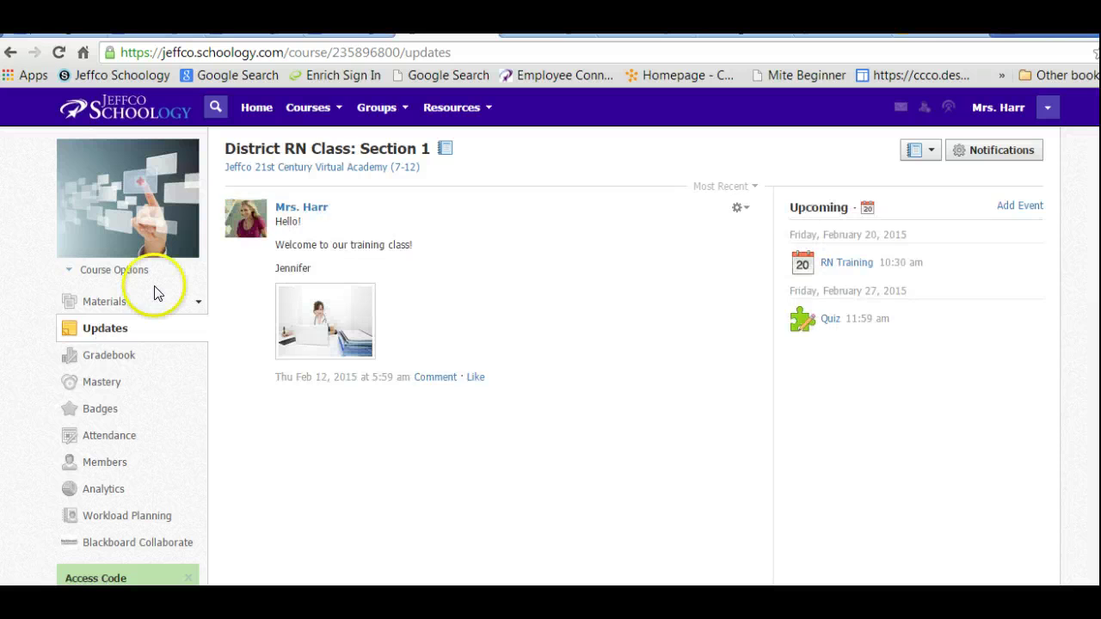
{"action": "mouse_move", "coordinate": [454, 278]}
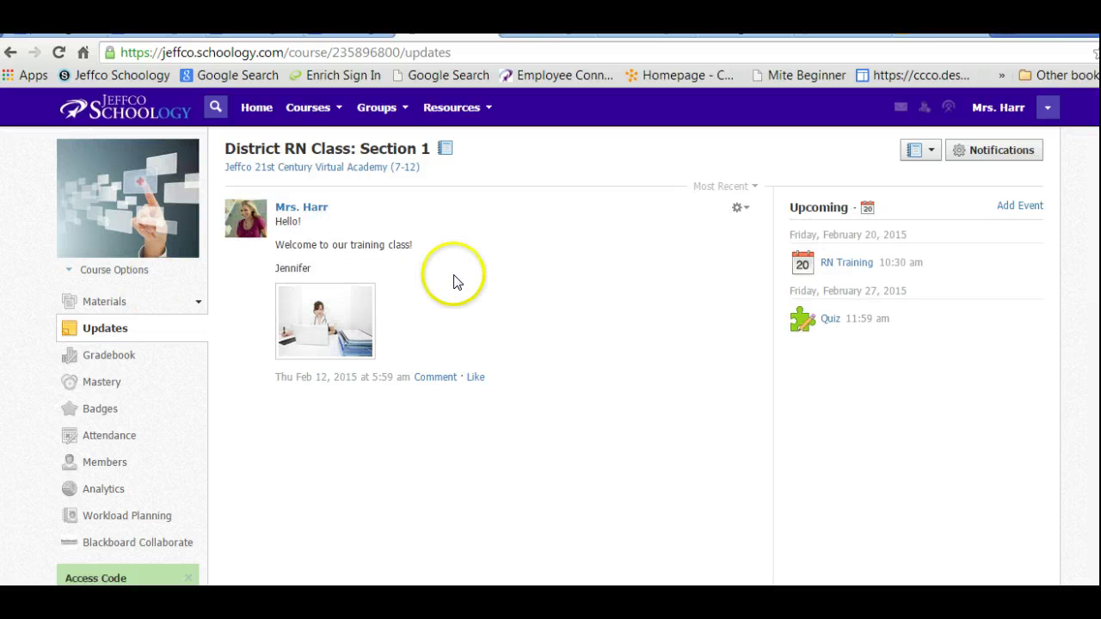
{"action": "left_click", "coordinate": [743, 211]}
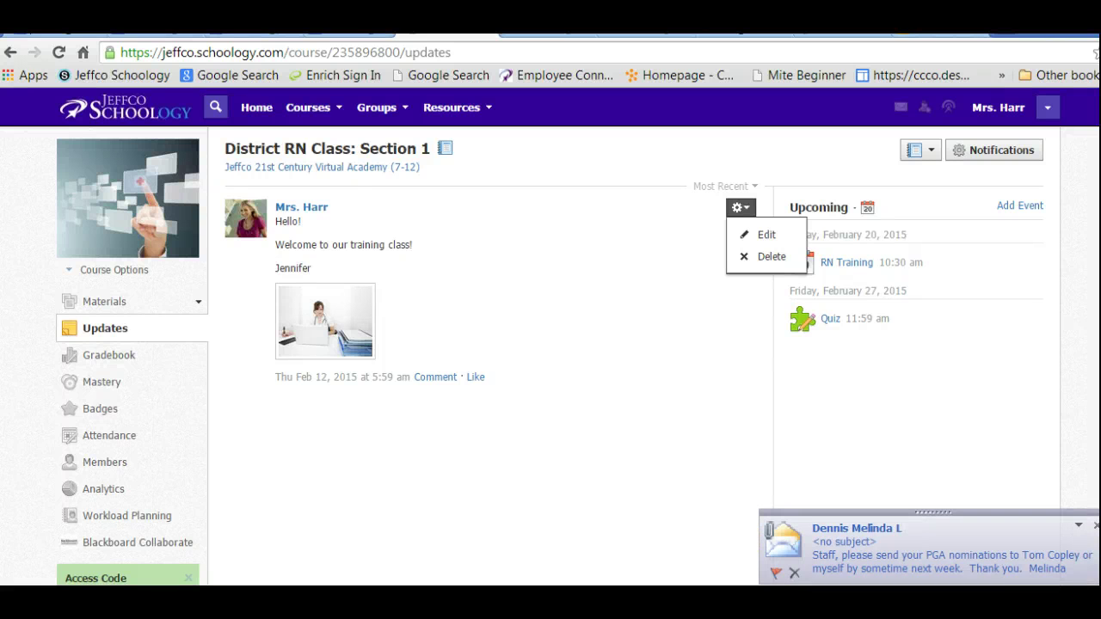
{"action": "left_click", "coordinate": [1094, 527]}
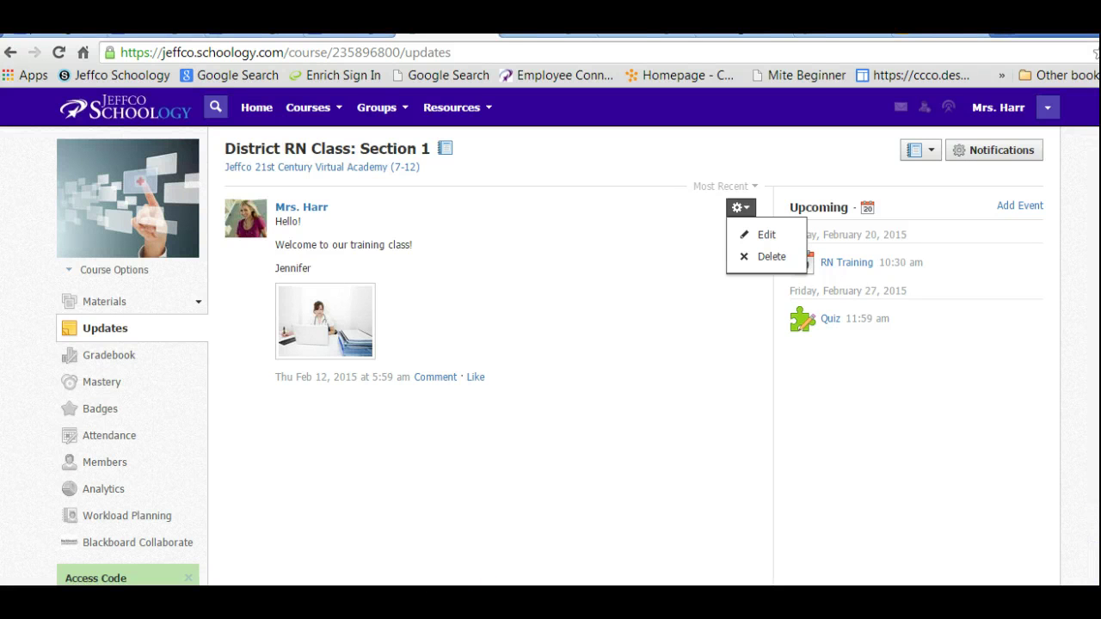